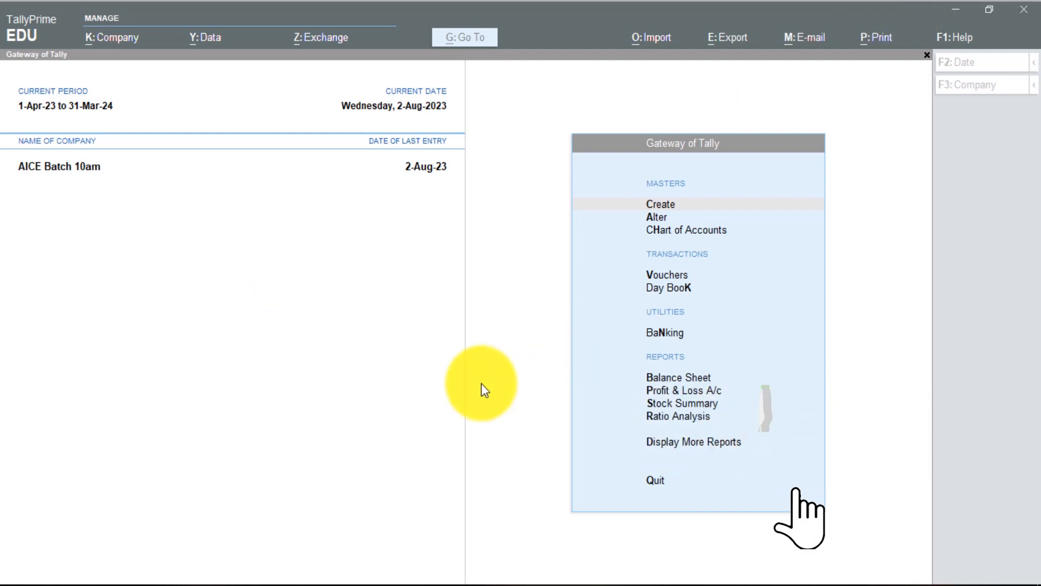
# Step: Open accounting voucher creation for the AICE Batch 10am company
pyautogui.click(314, 410)
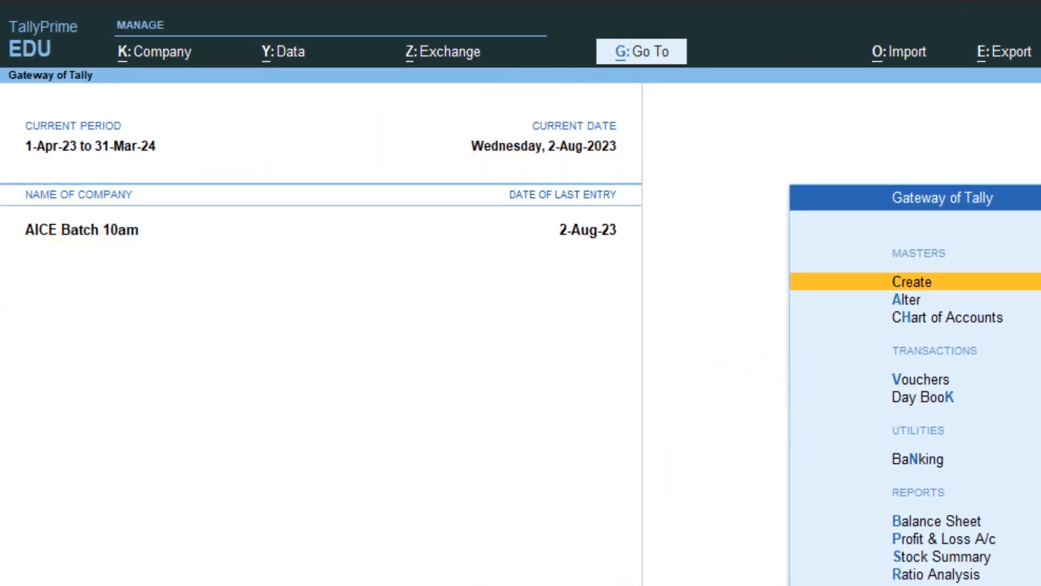
pyautogui.press('Down')
pyautogui.press('Down')
pyautogui.press('Down')
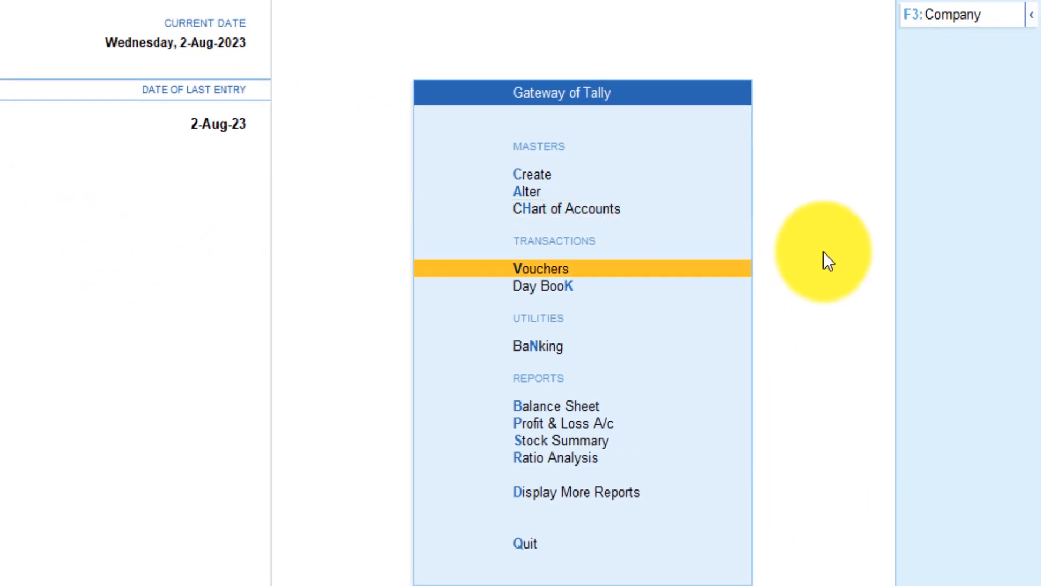
pyautogui.press('Return')
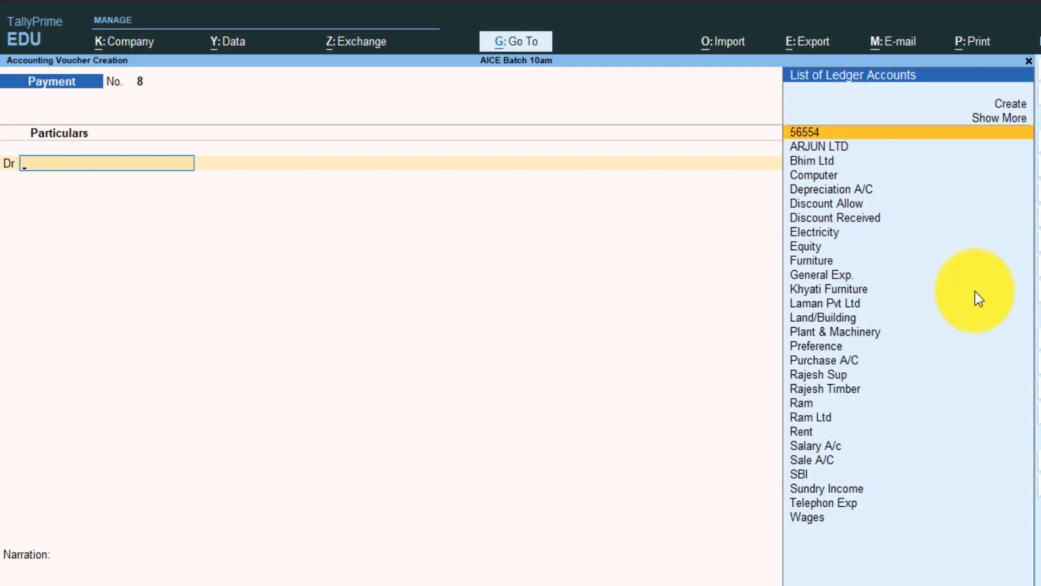
pyautogui.click(416, 367)
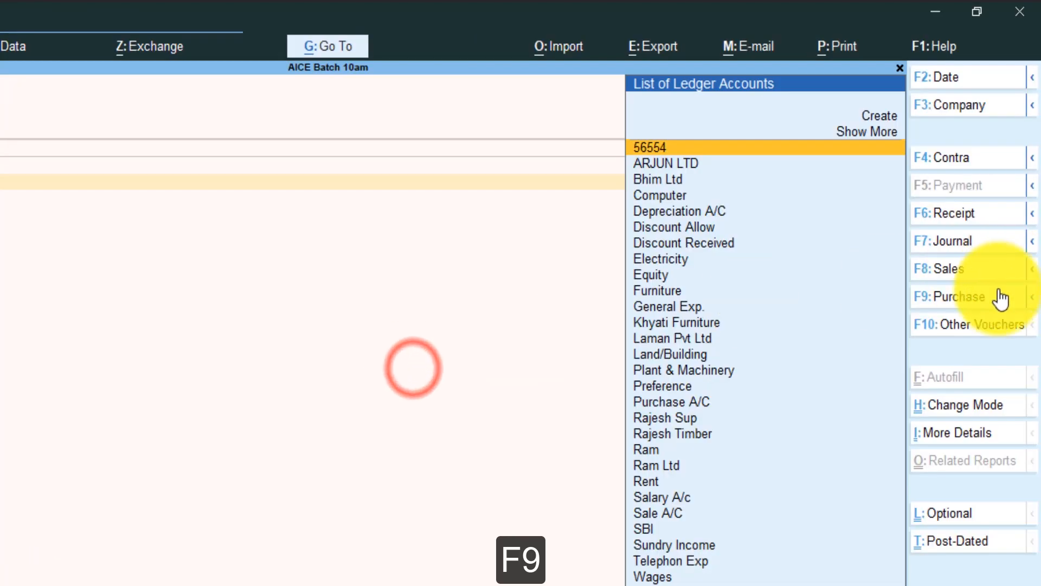
pyautogui.click(953, 296)
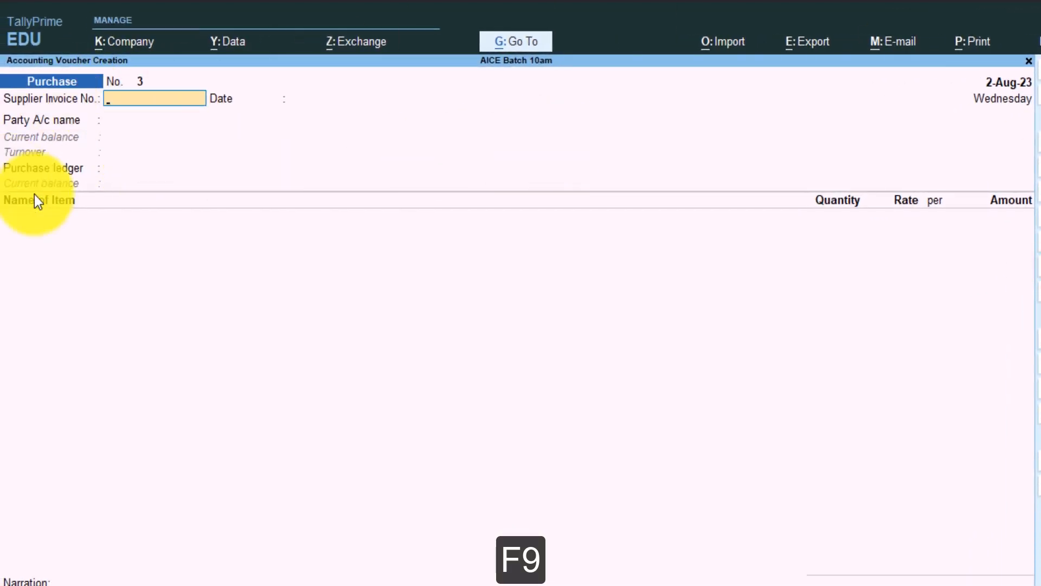
pyautogui.hotkey('ctrl', 'h')
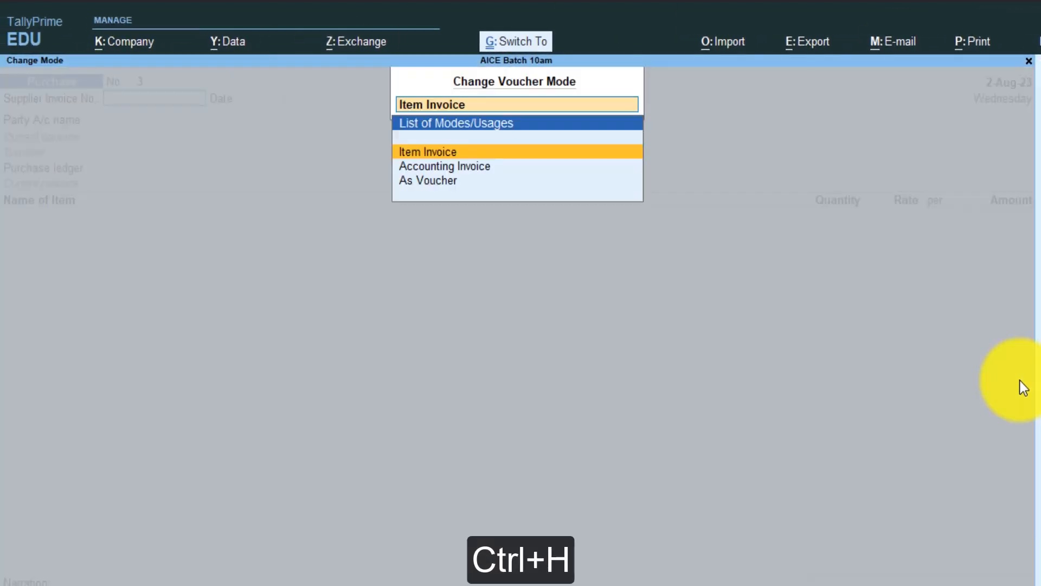
pyautogui.press('Down')
pyautogui.press('Down')
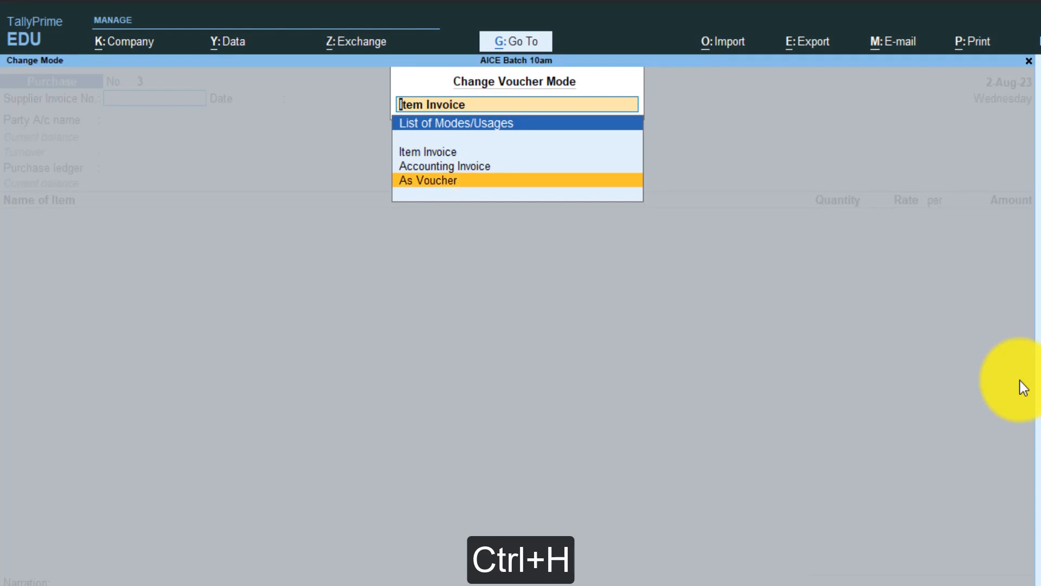
pyautogui.press('Return')
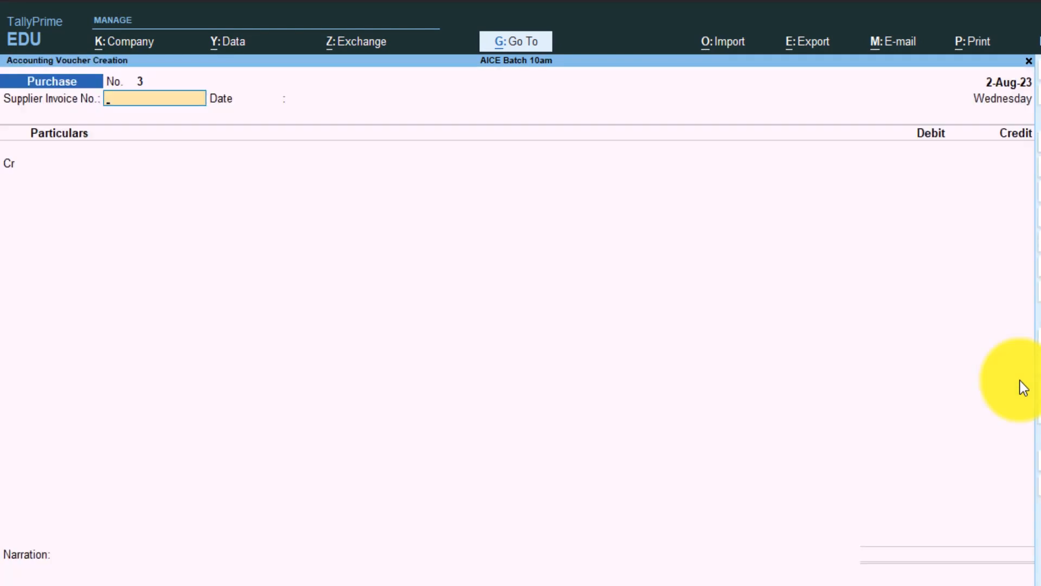
pyautogui.write('1023')
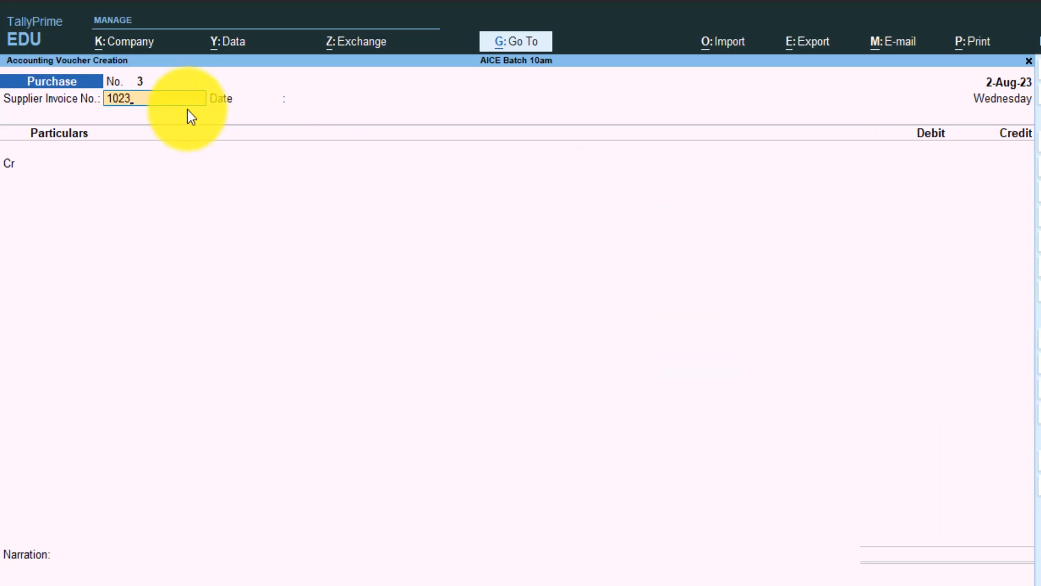
# Step: Switch to a Contra voucher and set the voucher date to 1-8-23
pyautogui.press('F4')
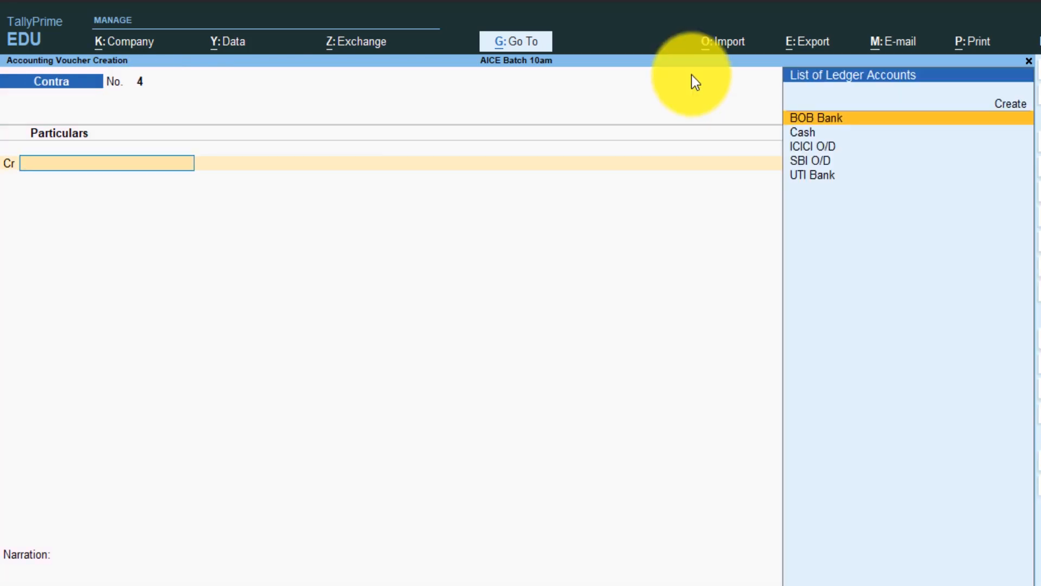
pyautogui.press('F2')
pyautogui.write('1-8-23')
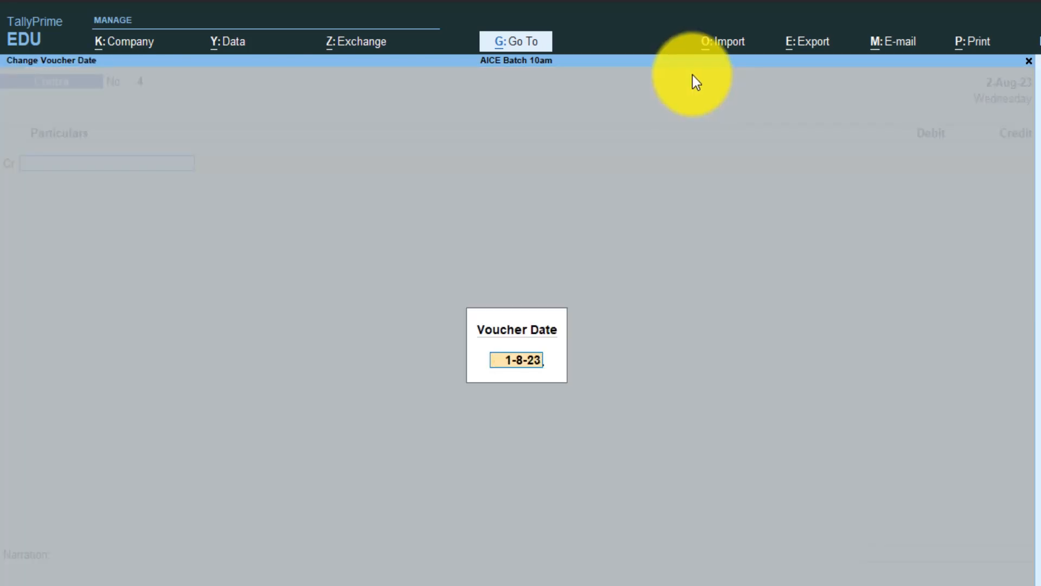
pyautogui.press('Return')
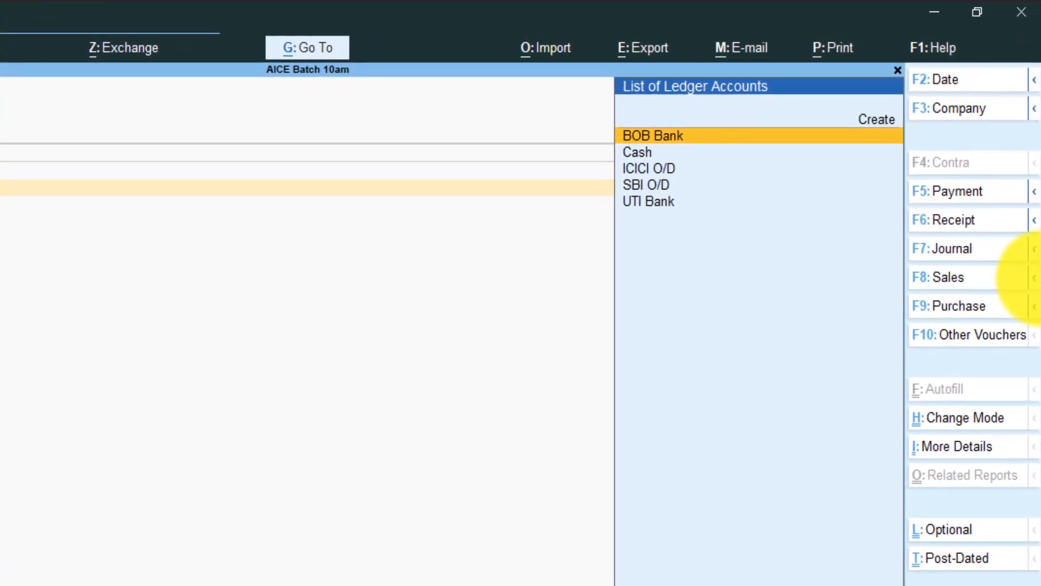
# Step: Switch to a Purchase voucher and change its mode to As Voucher
pyautogui.click(962, 305)
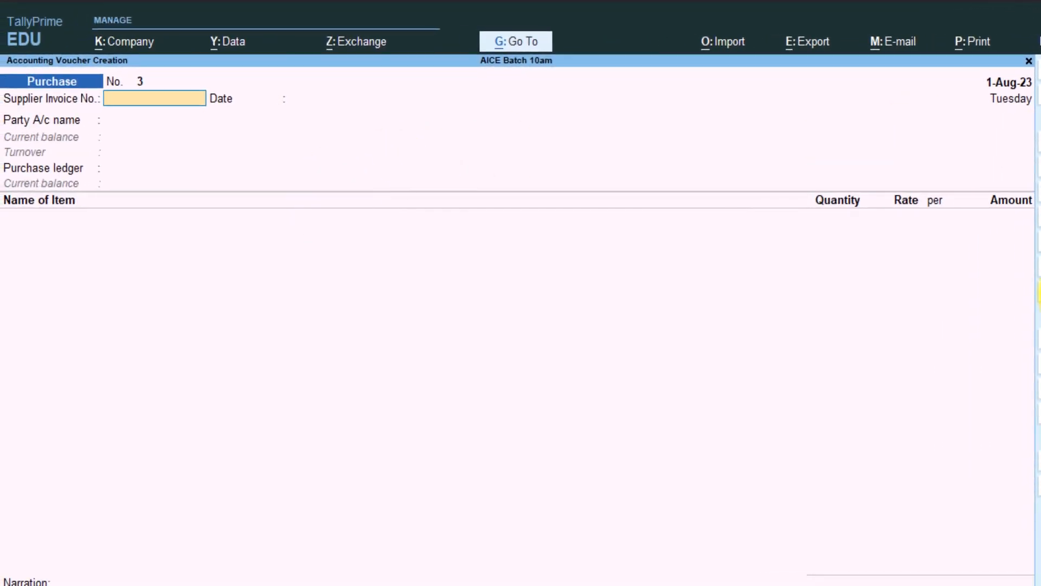
pyautogui.hotkey('ctrl', 'h')
pyautogui.click(441, 182)
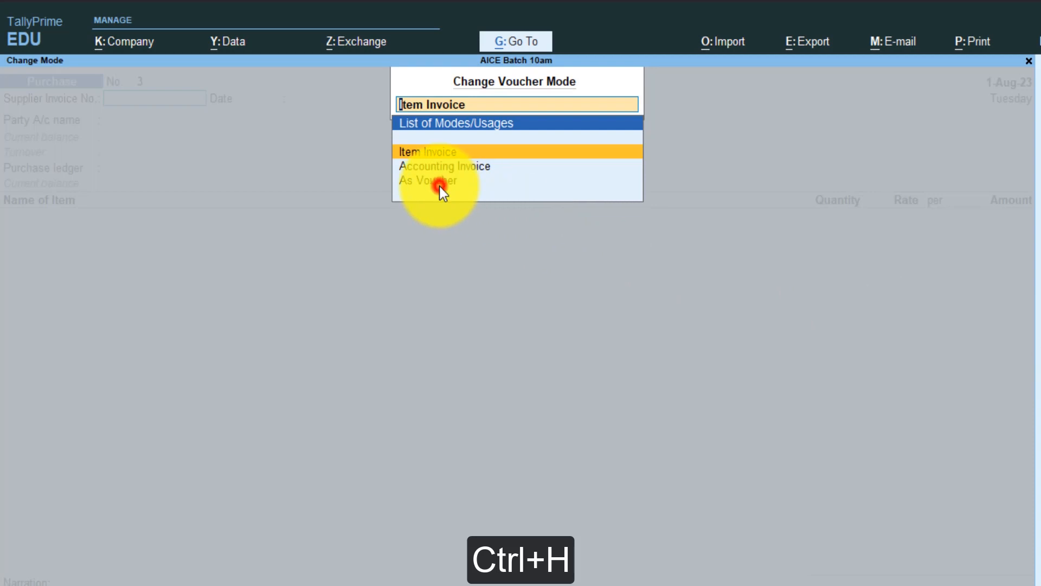
pyautogui.click(464, 182)
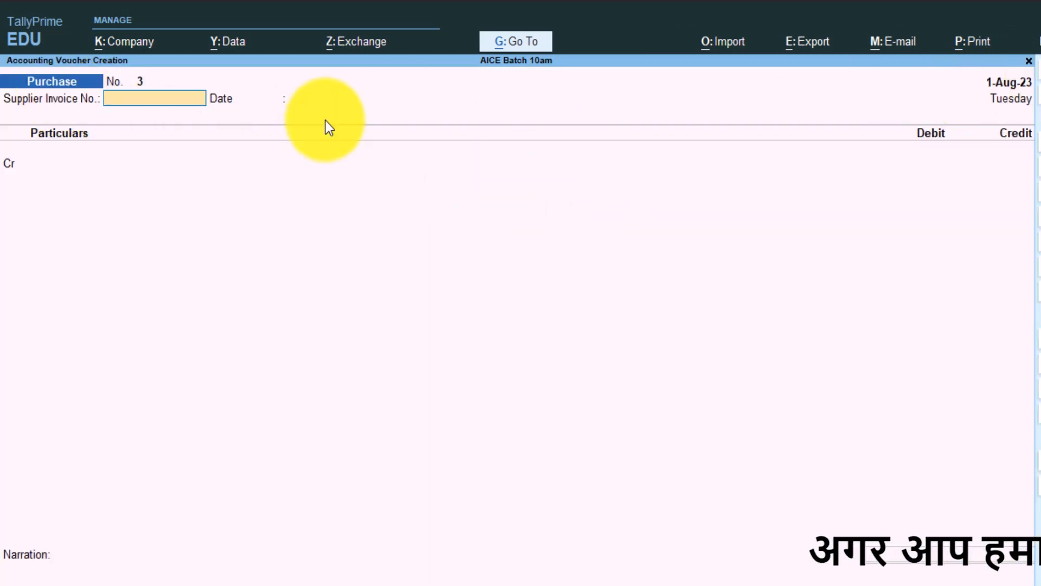
# Step: Enter supplier invoice number 1213465 and accept 1-Aug-23 as the invoice date
pyautogui.write('1213465')
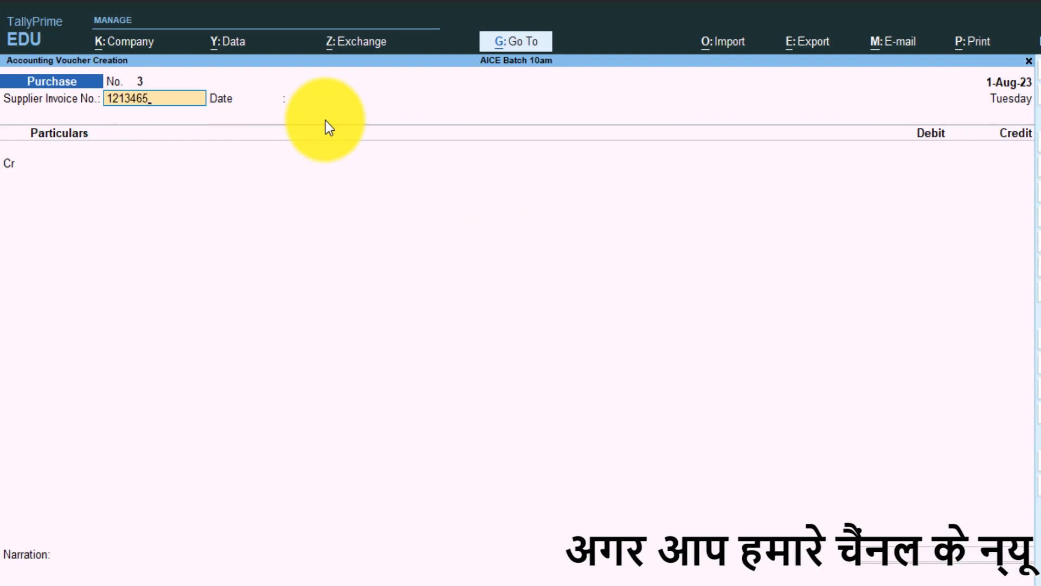
pyautogui.press('Return')
pyautogui.press('Return')
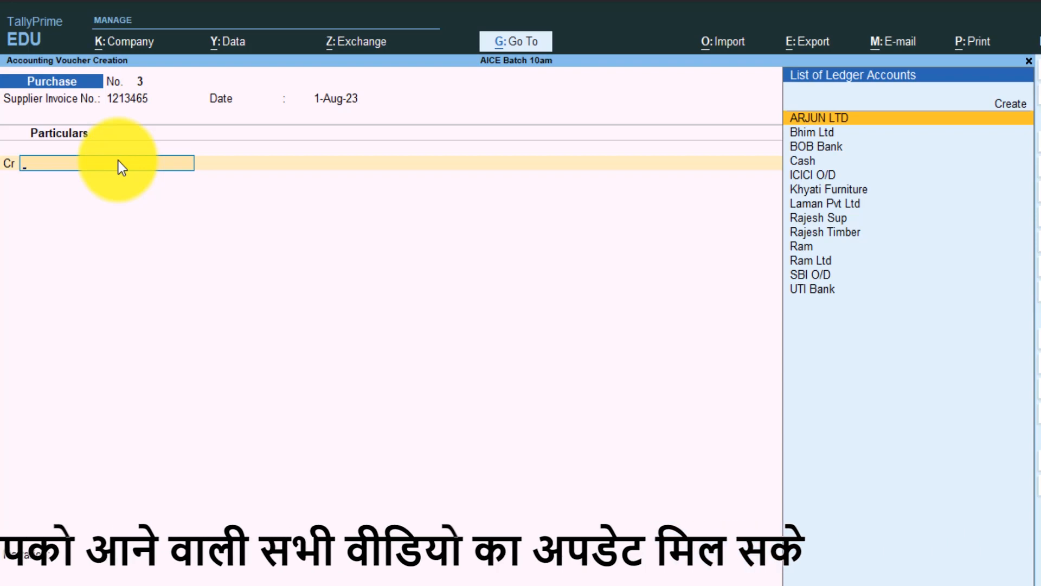
# Step: Start a new ledger for the credit line named Manohar Electronic A/c under the Sundry Creditors group
pyautogui.press('Up')
pyautogui.press('Return')
pyautogui.write('Manohar')
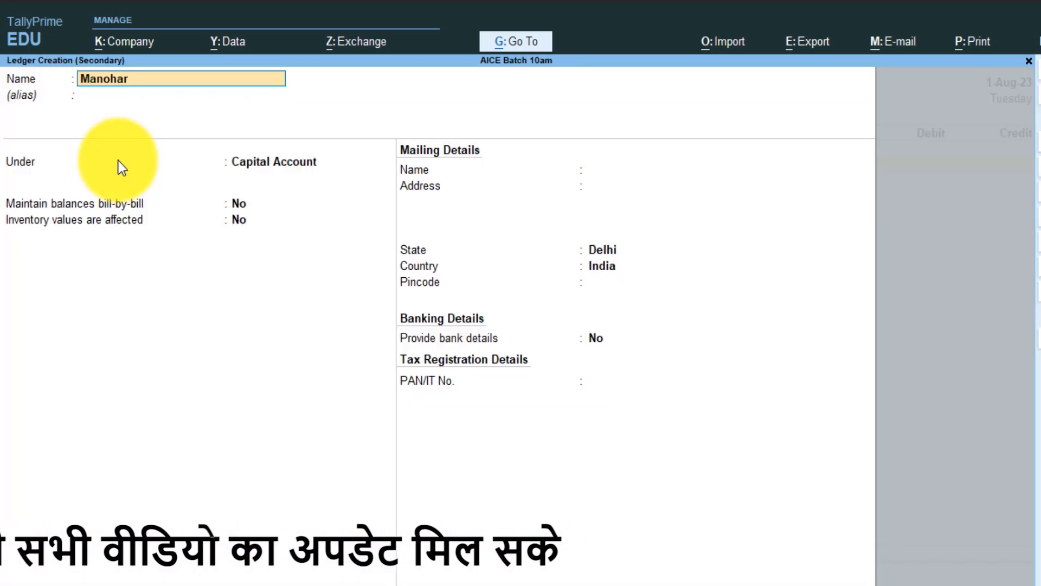
pyautogui.write(' Electronic A')
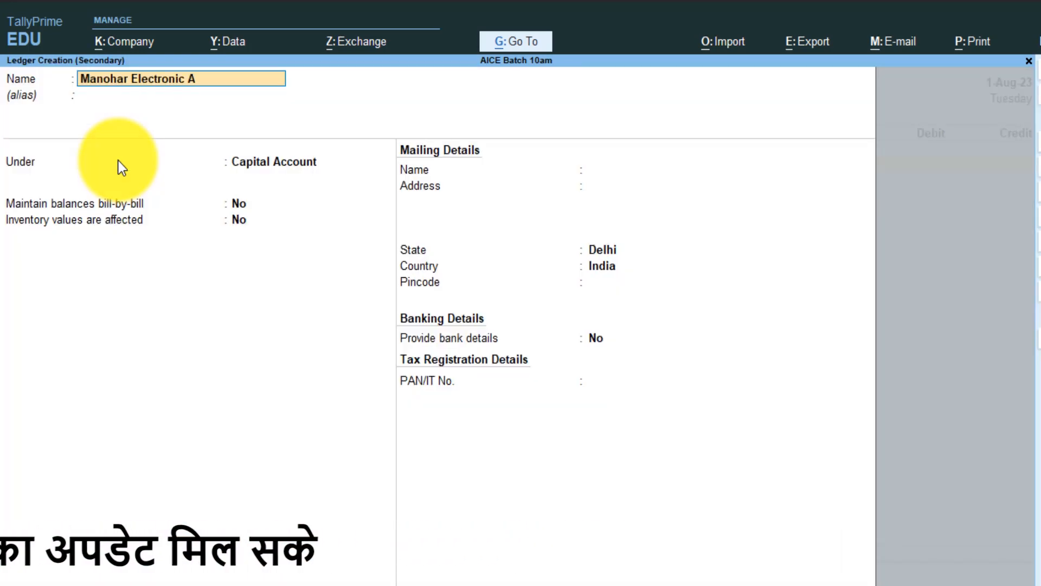
pyautogui.write('/c')
pyautogui.press('Return')
pyautogui.press('Return')
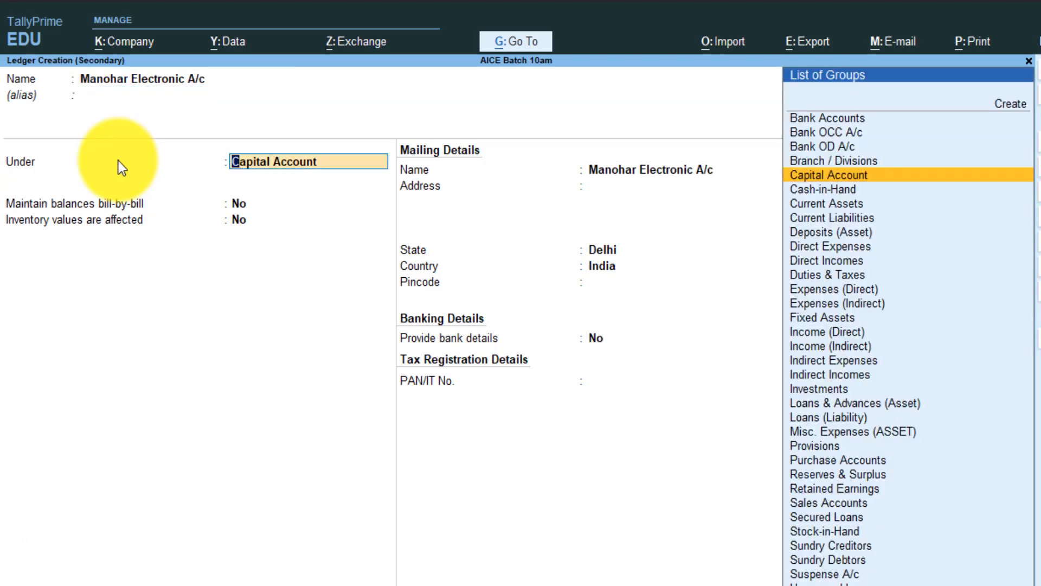
pyautogui.write('Su')
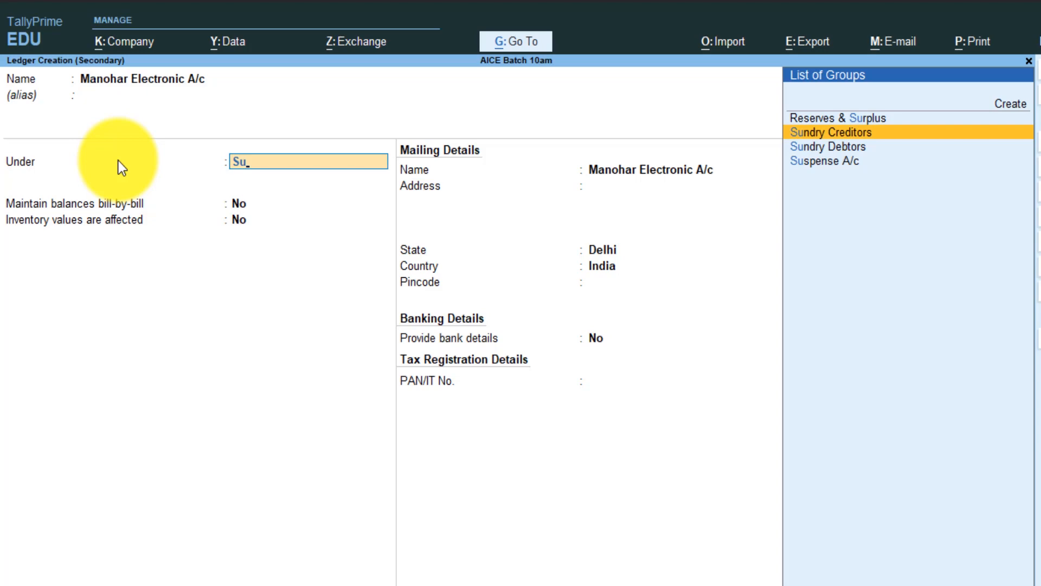
pyautogui.press('Return')
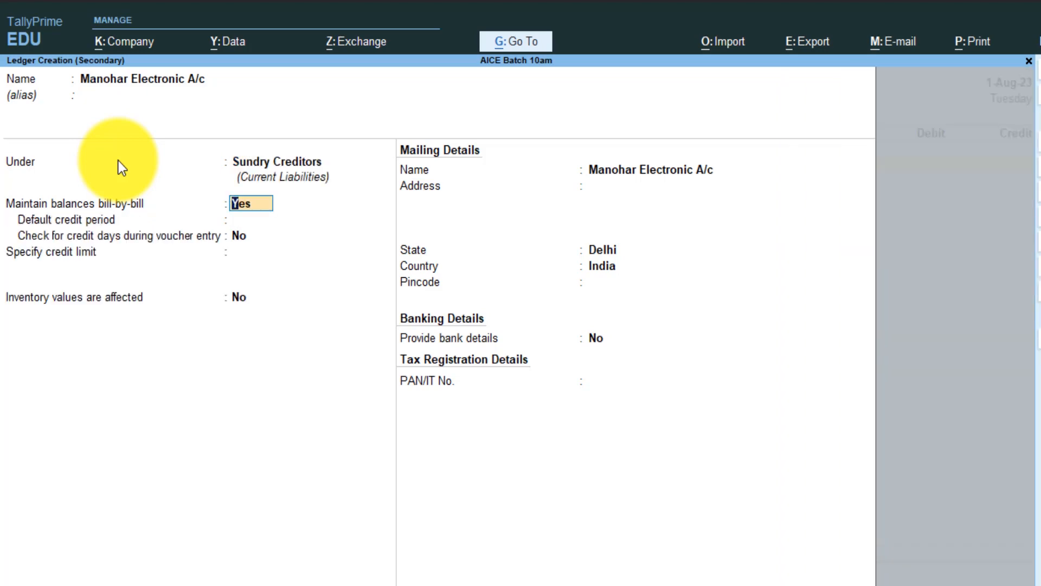
# Step: Keep the default billing, mailing, banking and tax settings of the new creditor ledger and save it
pyautogui.press('Return')
pyautogui.press('Return')
pyautogui.press('Return')
pyautogui.press('Return')
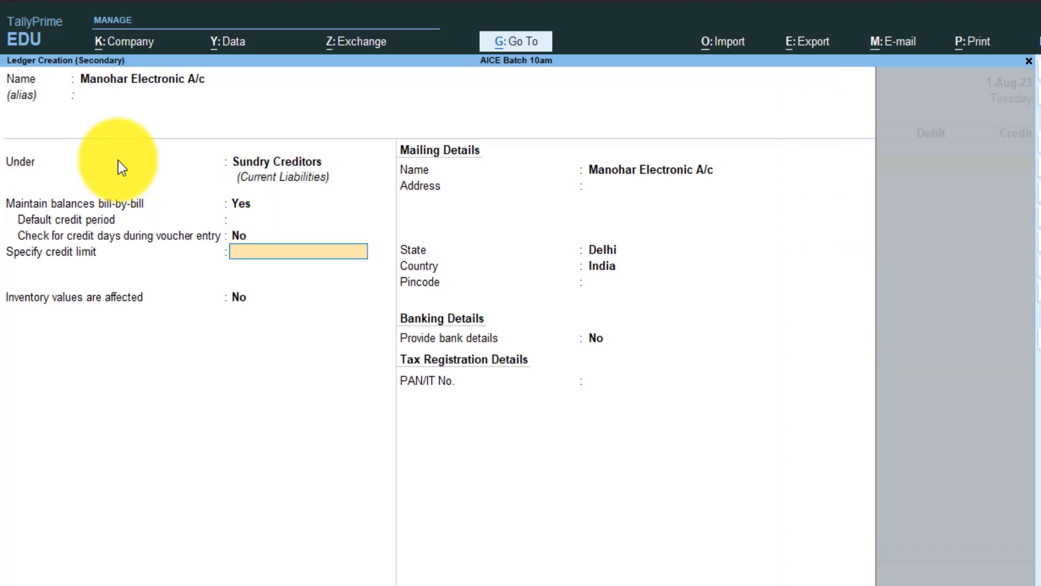
pyautogui.press('Return')
pyautogui.press('Return')
pyautogui.press('Return')
pyautogui.press('Return')
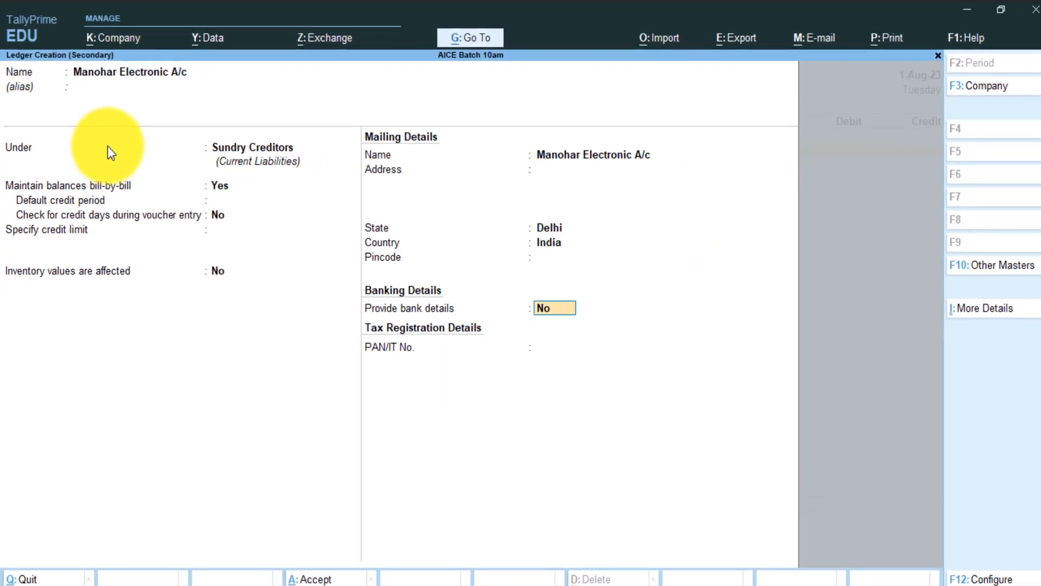
pyautogui.press('Return')
pyautogui.press('Return')
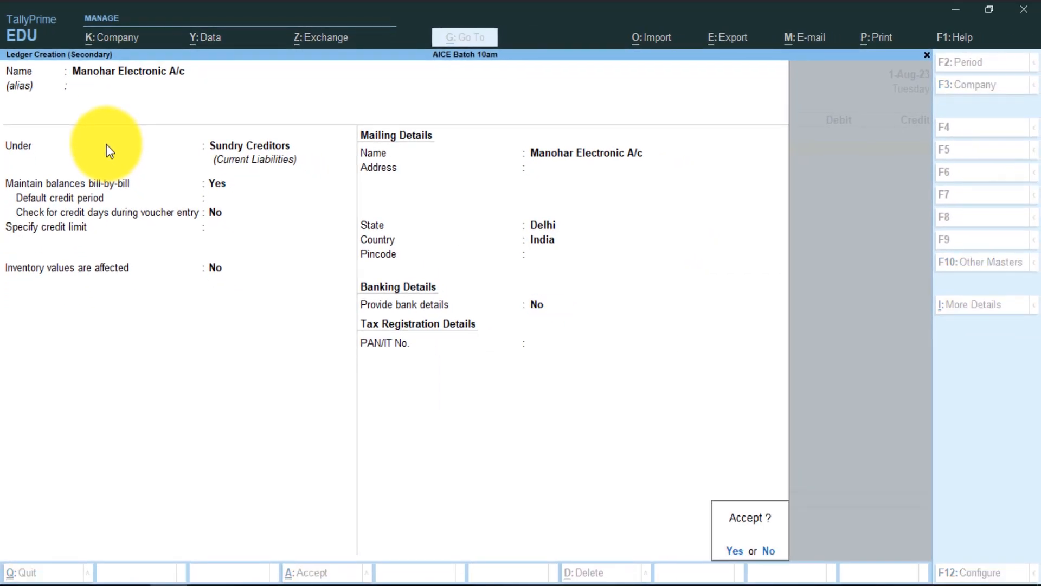
pyautogui.press('Return')
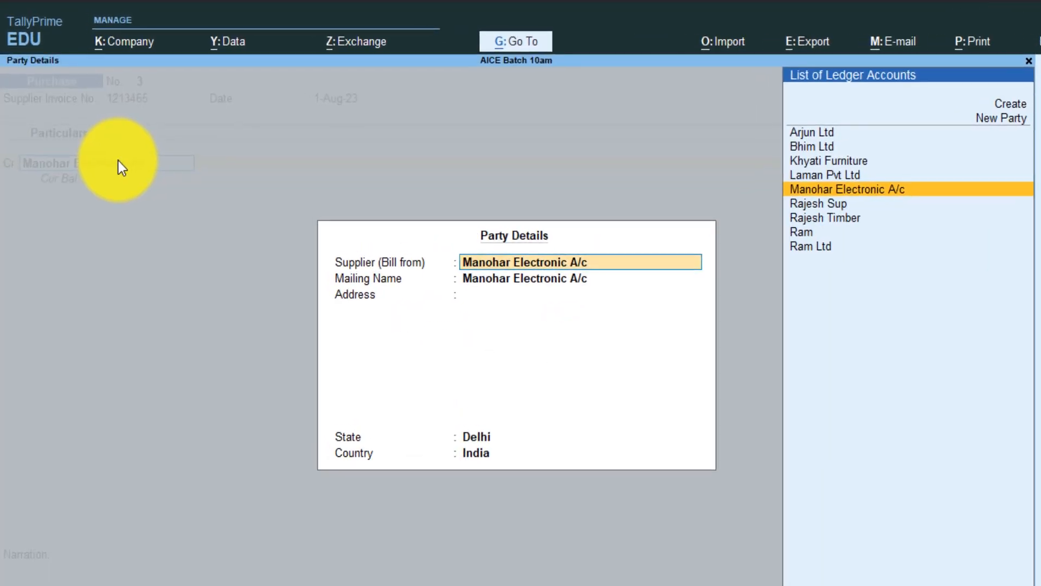
# Step: Accept the party details and credit Manohar Electronic A/c with 40,000 as a New Ref bill
pyautogui.hotkey('ctrl', 'a')
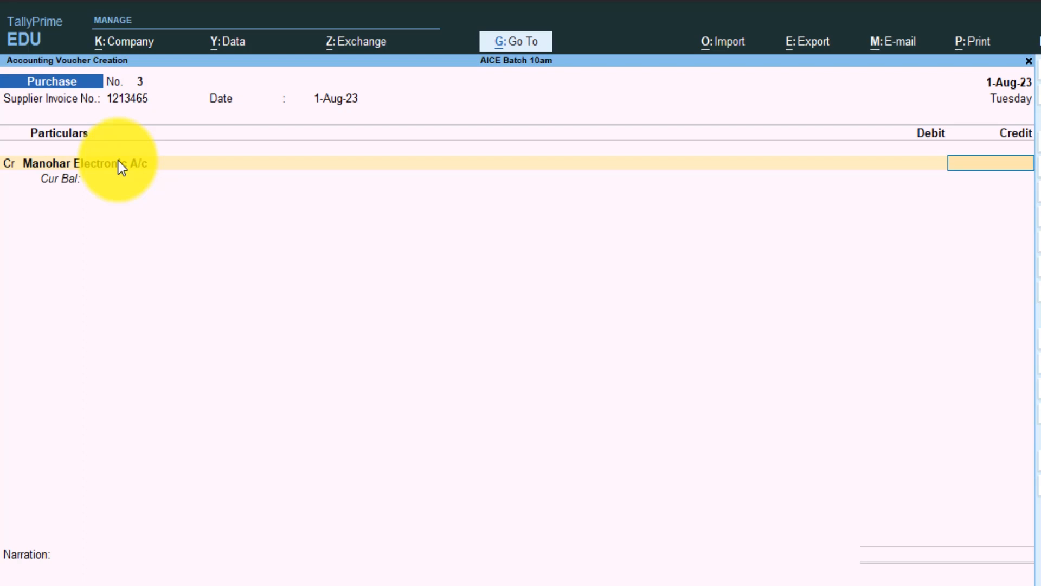
pyautogui.write('40,000')
pyautogui.press('Return')
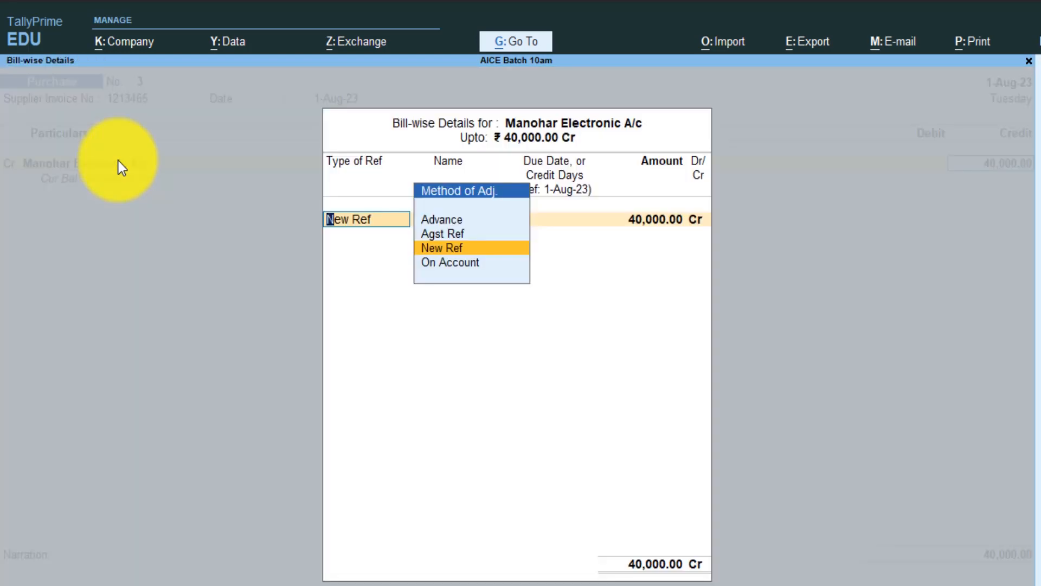
pyautogui.press('Return')
pyautogui.press('Return')
pyautogui.press('Return')
pyautogui.press('Return')
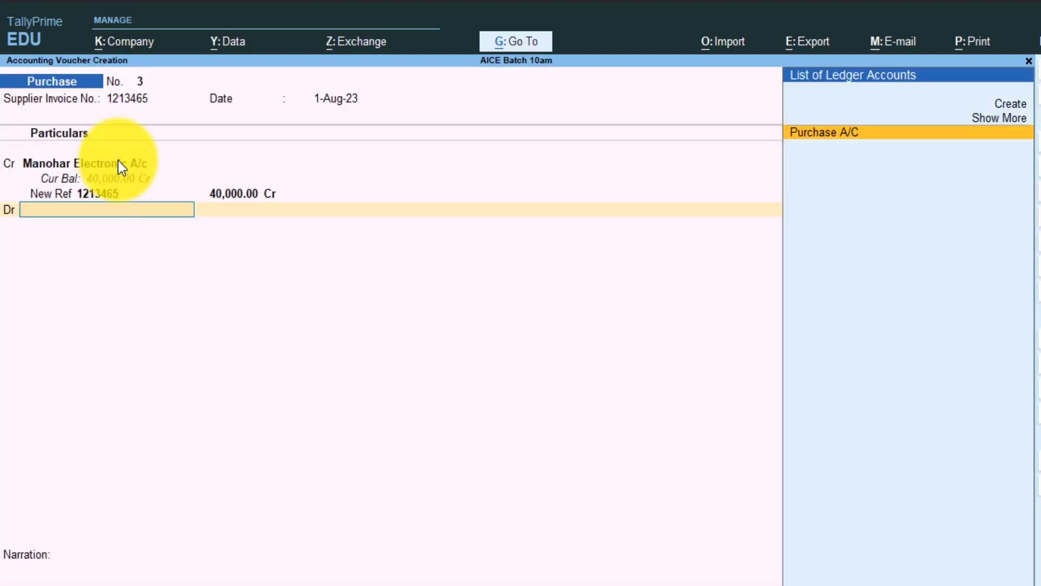
# Step: Debit Purchase A/C with 40,000, leaving the inventory allocations empty
pyautogui.press('Return')
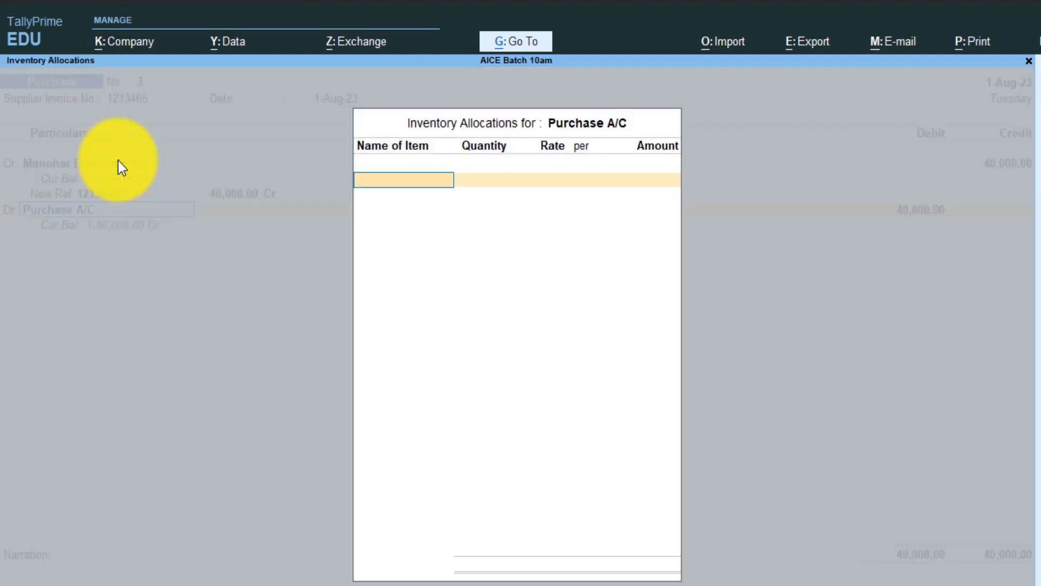
pyautogui.press('Return')
pyautogui.press('Return')
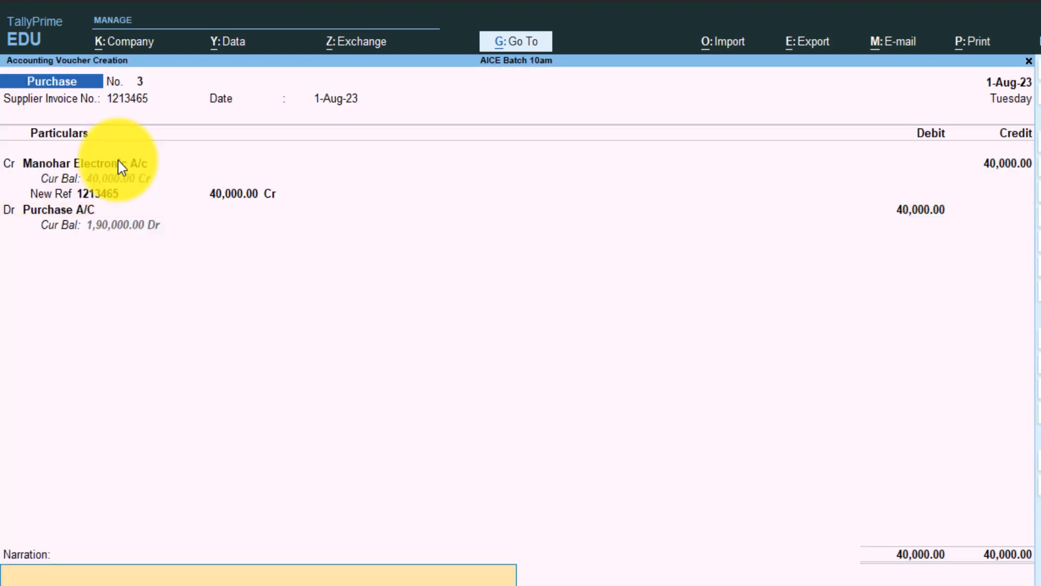
# Step: Enter the narration "Purchase 5 mobiles b credit" and save the purchase voucher
pyautogui.write('Pu')
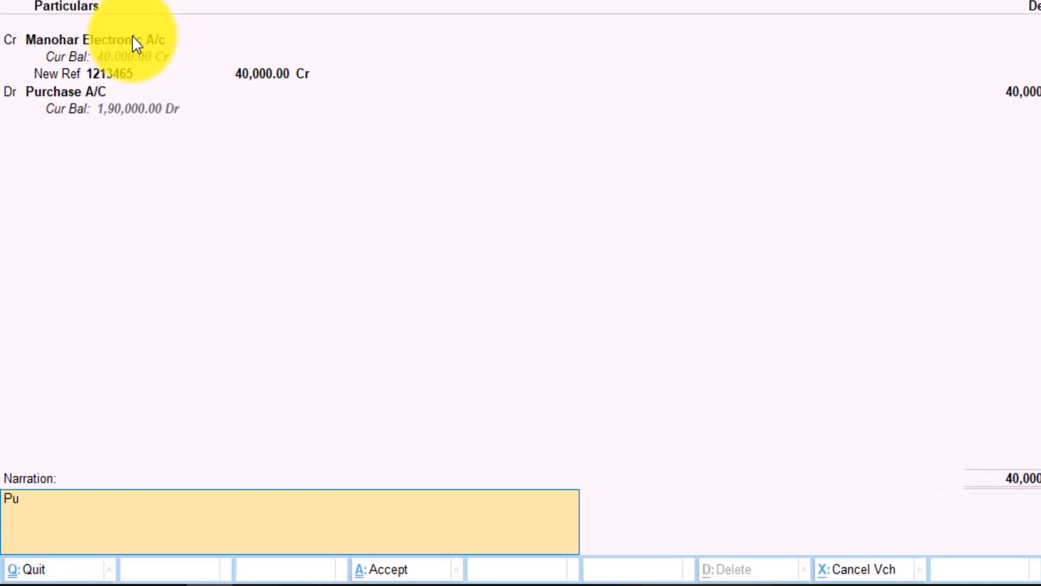
pyautogui.write('rchase 5 mobiles')
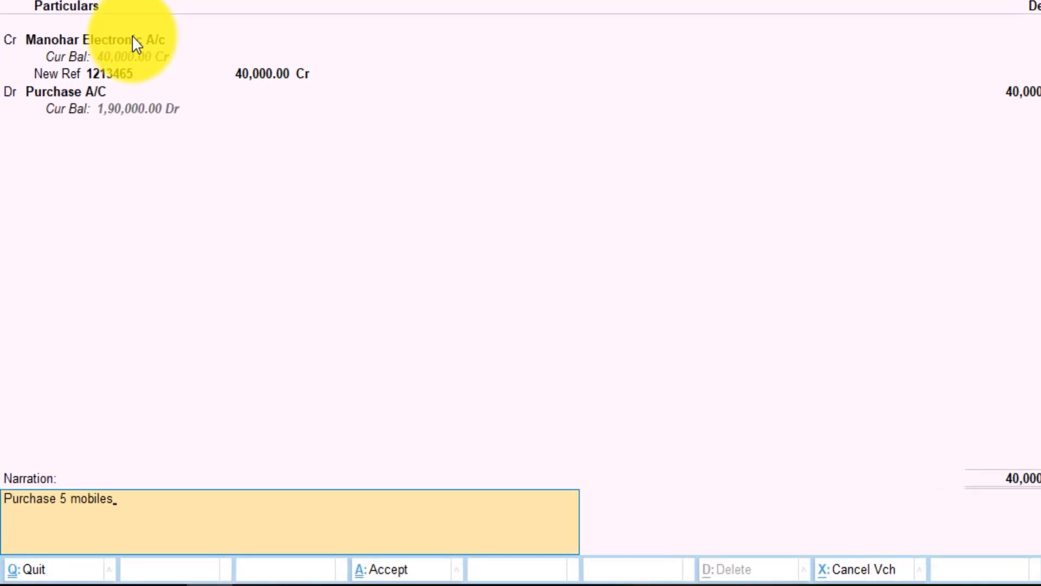
pyautogui.write(' b credit')
pyautogui.press('Return')
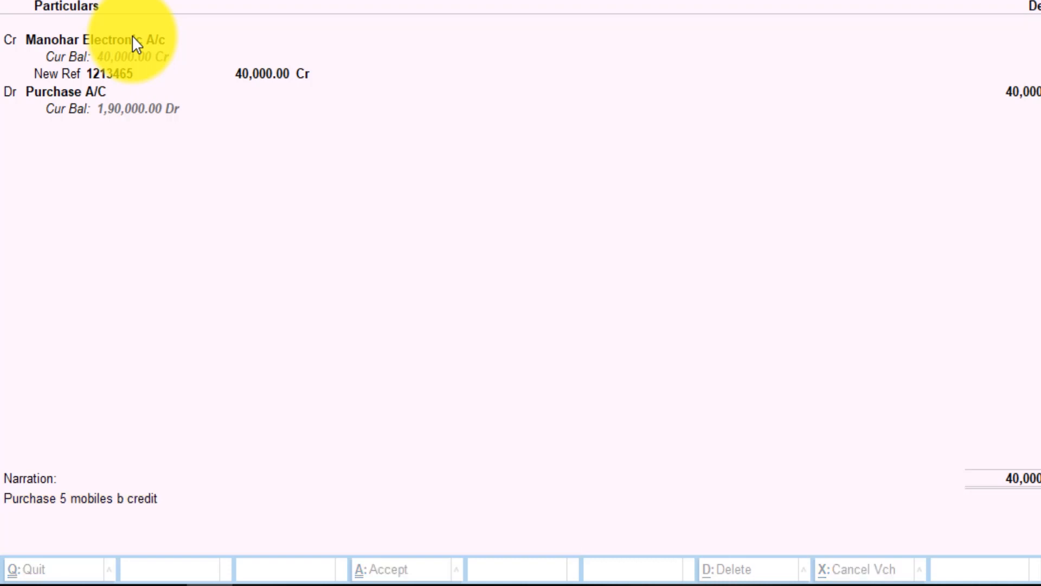
pyautogui.press('Return')
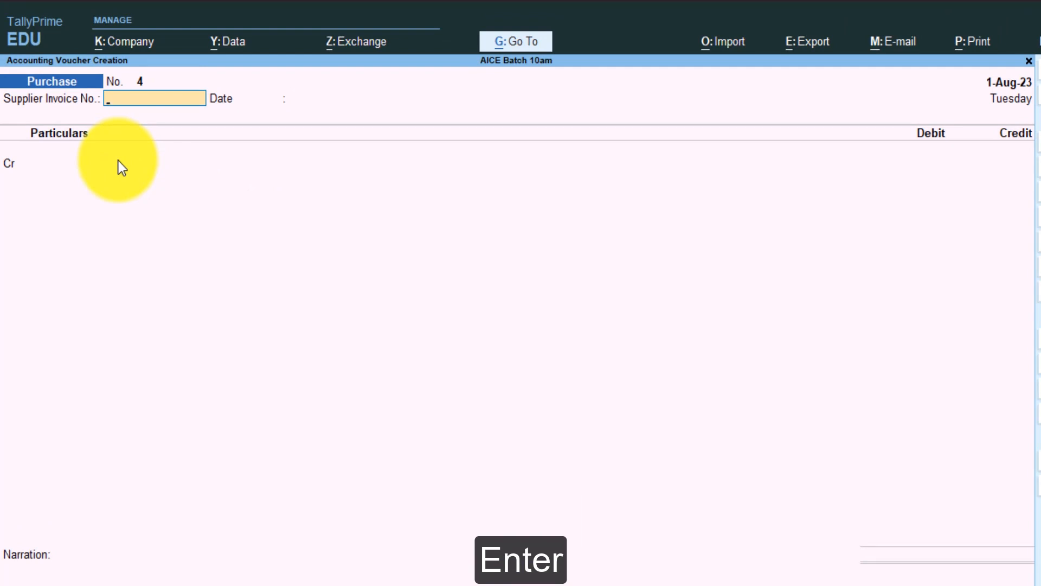
# Step: Leave the blank purchase voucher and open the Account Books reports
pyautogui.press('Escape')
pyautogui.press('Return')
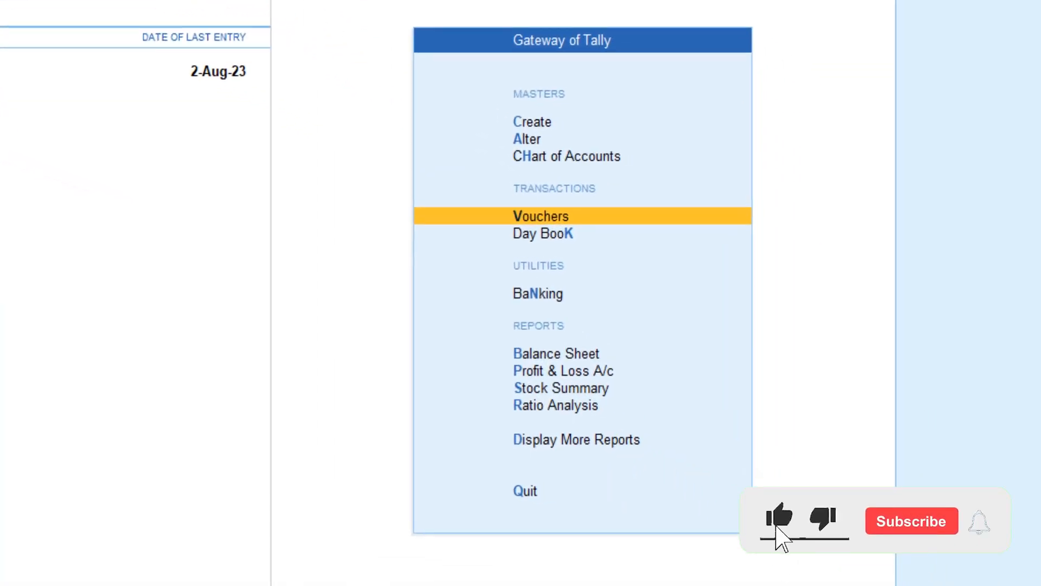
pyautogui.press('Down')
pyautogui.press('Down')
pyautogui.press('Down')
pyautogui.press('Down')
pyautogui.press('Down')
pyautogui.press('Down')
pyautogui.press('Down')
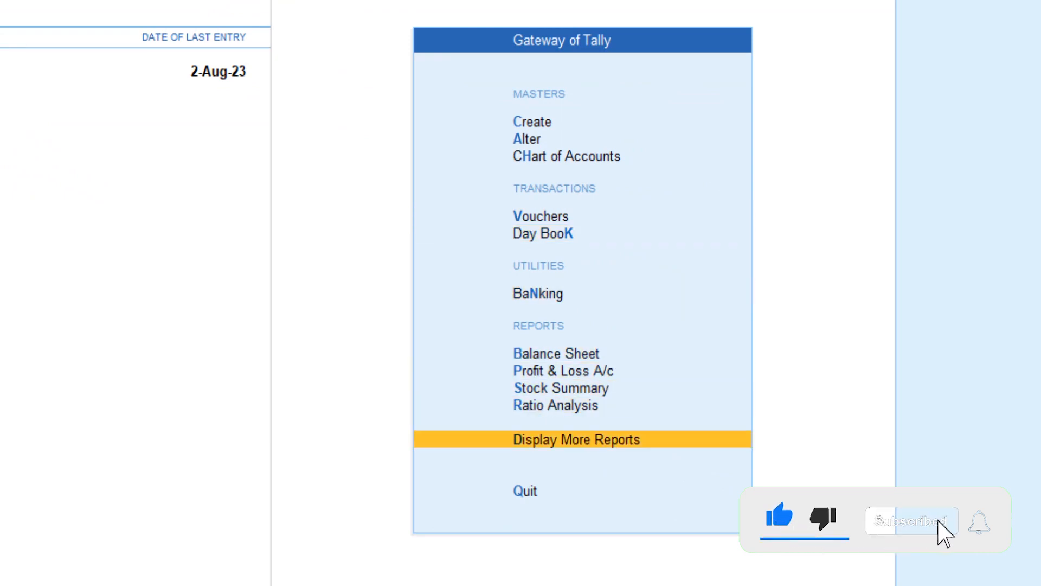
pyautogui.press('Return')
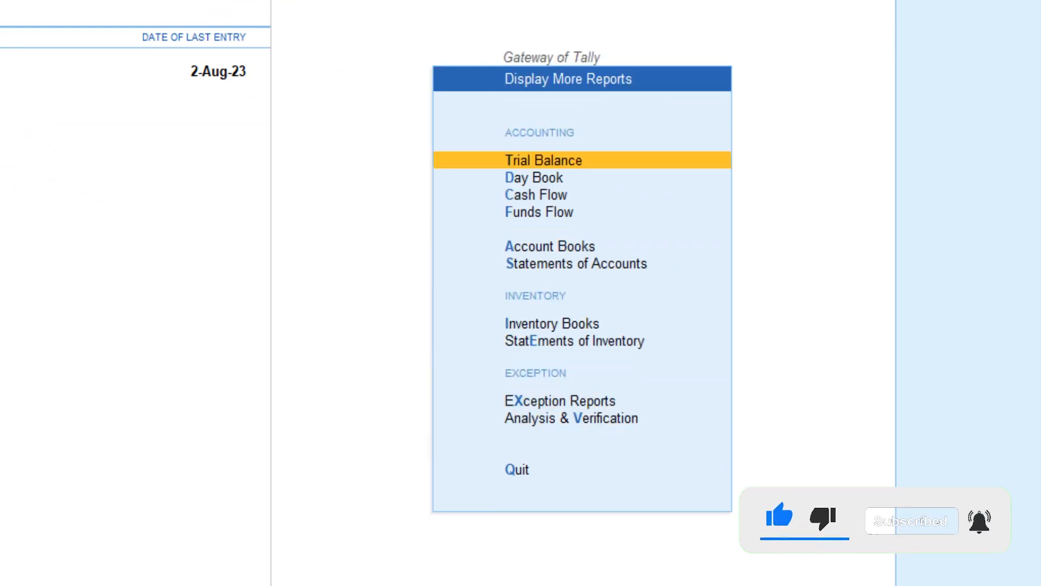
pyautogui.press('Down')
pyautogui.press('Down')
pyautogui.press('Down')
pyautogui.press('Down')
pyautogui.press('Return')
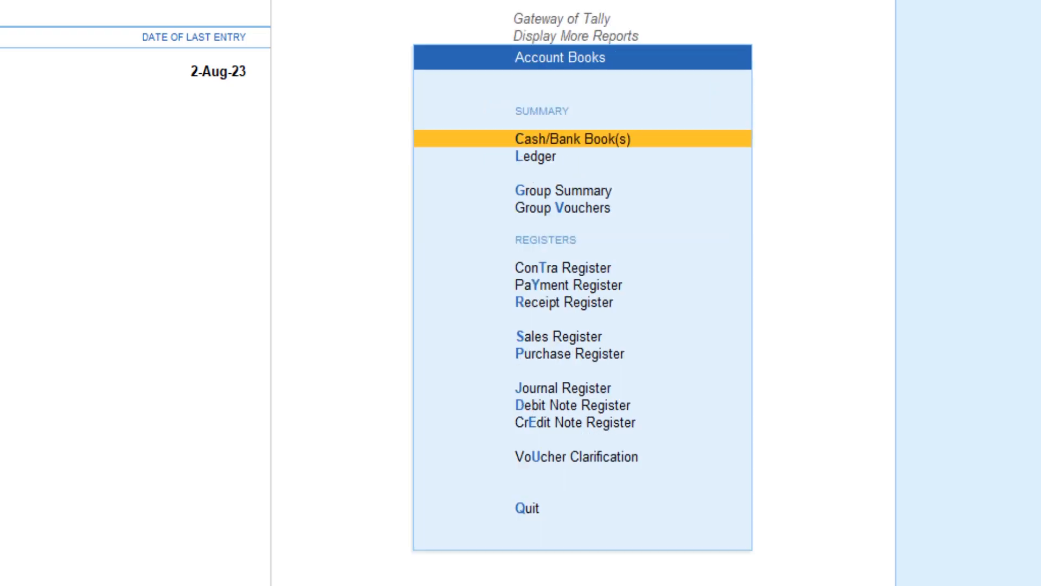
# Step: Open the ledger report of Manohar Electronic A/c to check the recorded purchase
pyautogui.press('Down')
pyautogui.press('Return')
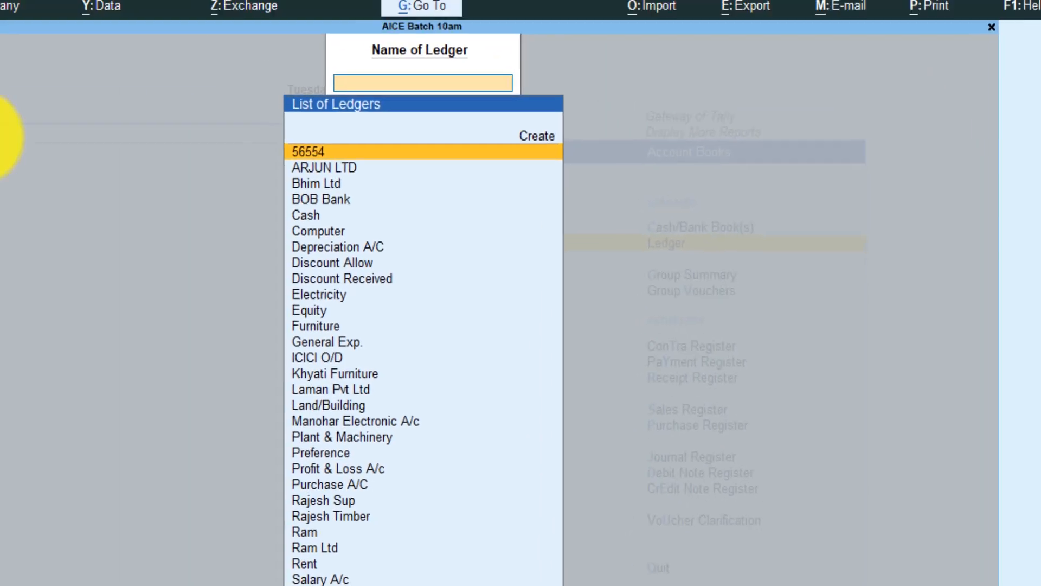
pyautogui.write('Ma')
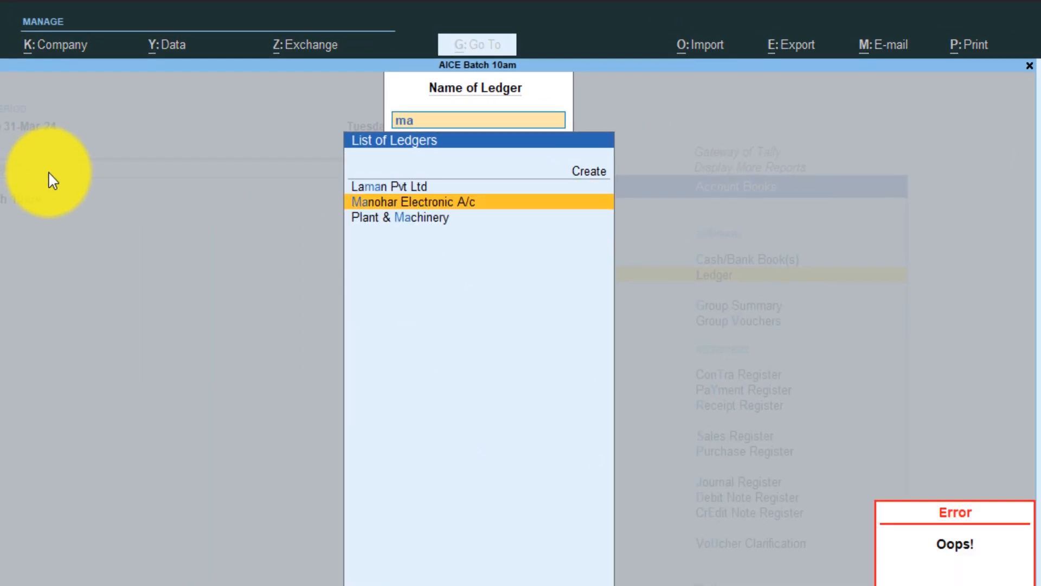
pyautogui.press('Up')
pyautogui.press('Down')
pyautogui.press('Return')
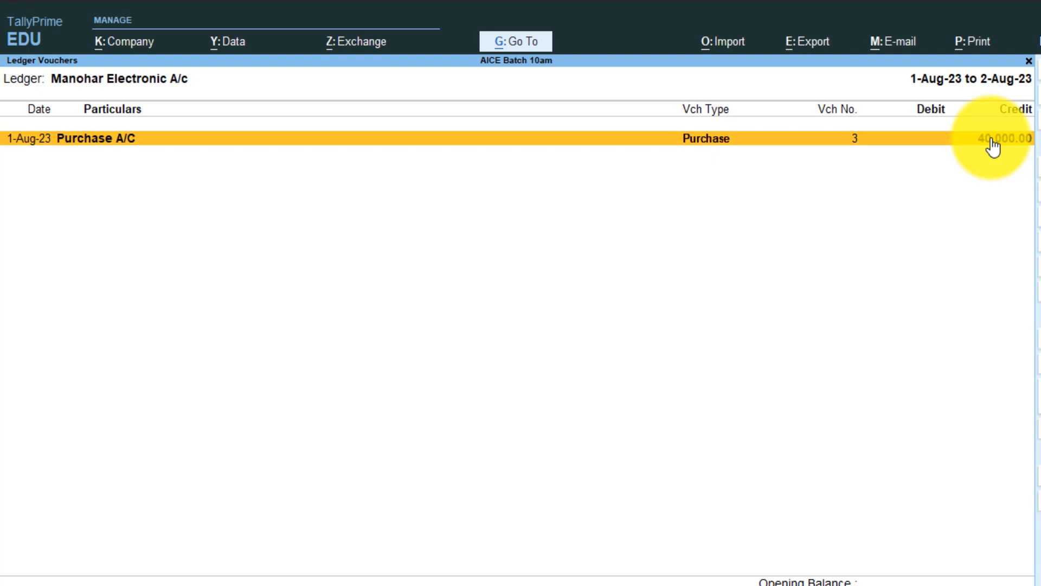
# Step: Close the ledger report, return to the Gateway of Tally and reopen voucher entry
pyautogui.press('Escape')
pyautogui.press('Escape')
pyautogui.press('Escape')
pyautogui.press('Escape')
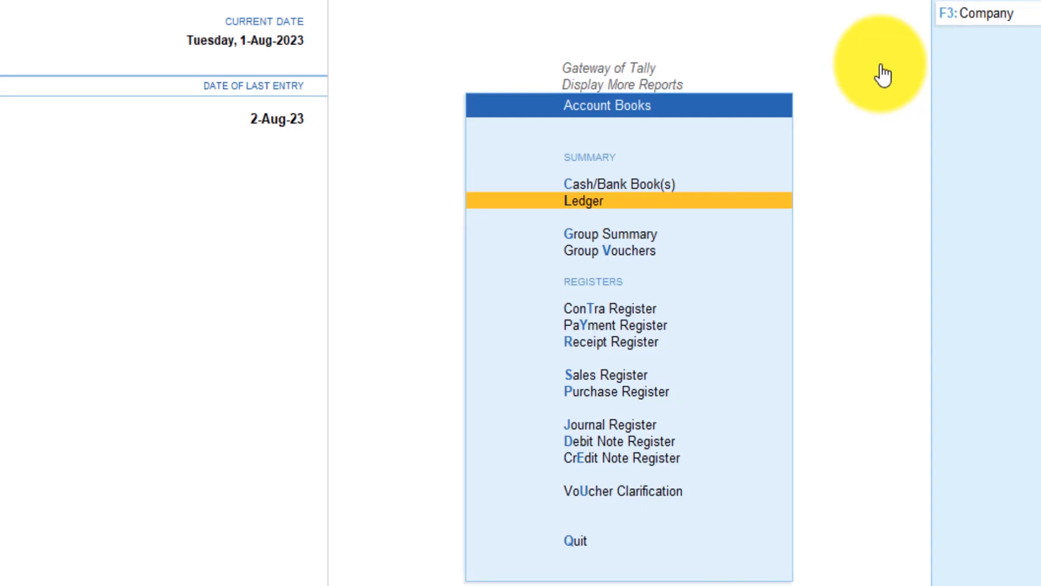
pyautogui.press('Up')
pyautogui.press('Up')
pyautogui.press('Up')
pyautogui.press('Up')
pyautogui.press('Up')
pyautogui.press('Up')
pyautogui.press('Up')
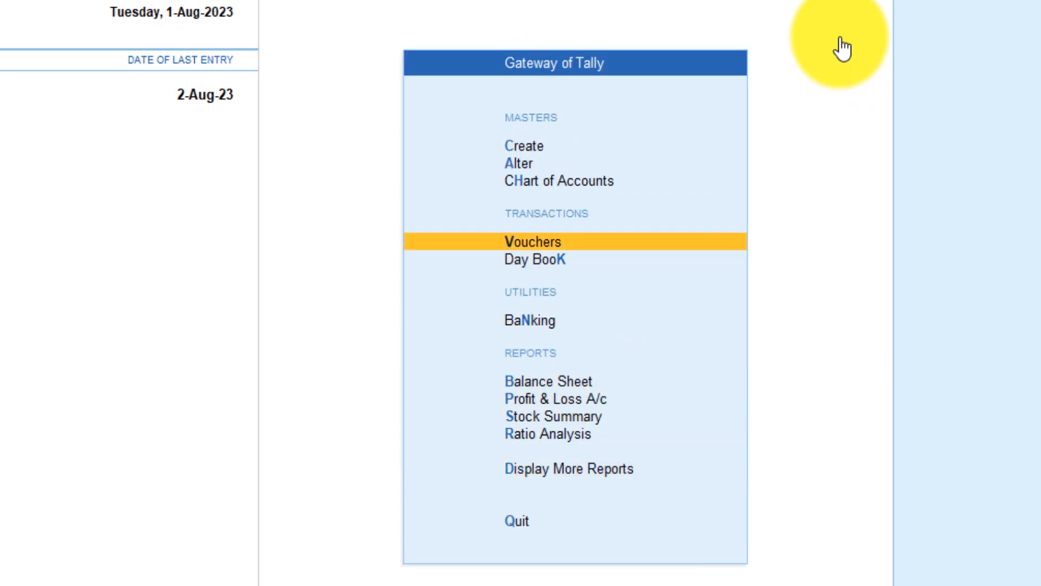
pyautogui.press('Return')
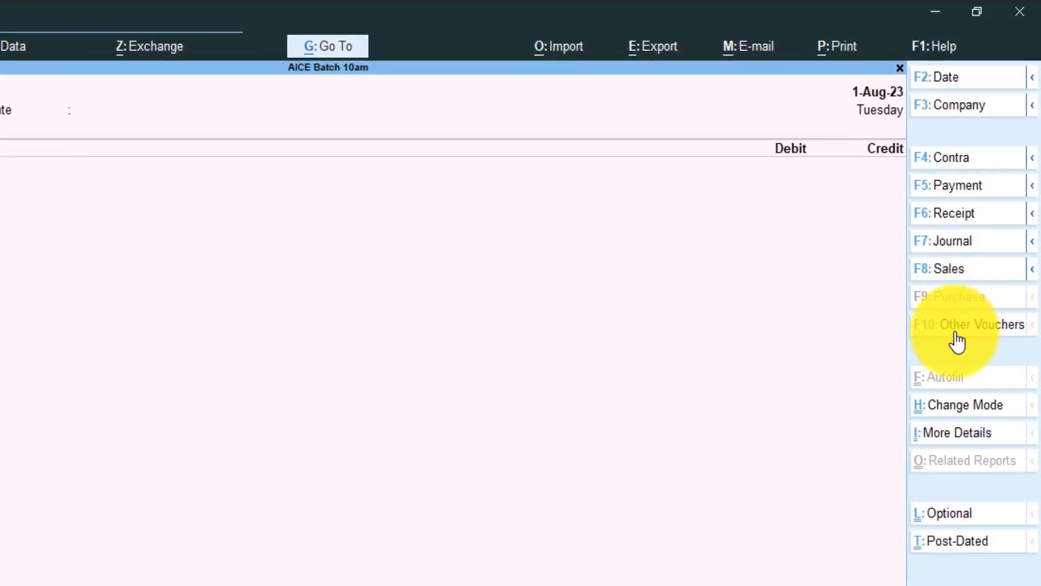
# Step: Change the voucher type from Purchase to Debit Note
pyautogui.click(957, 342)
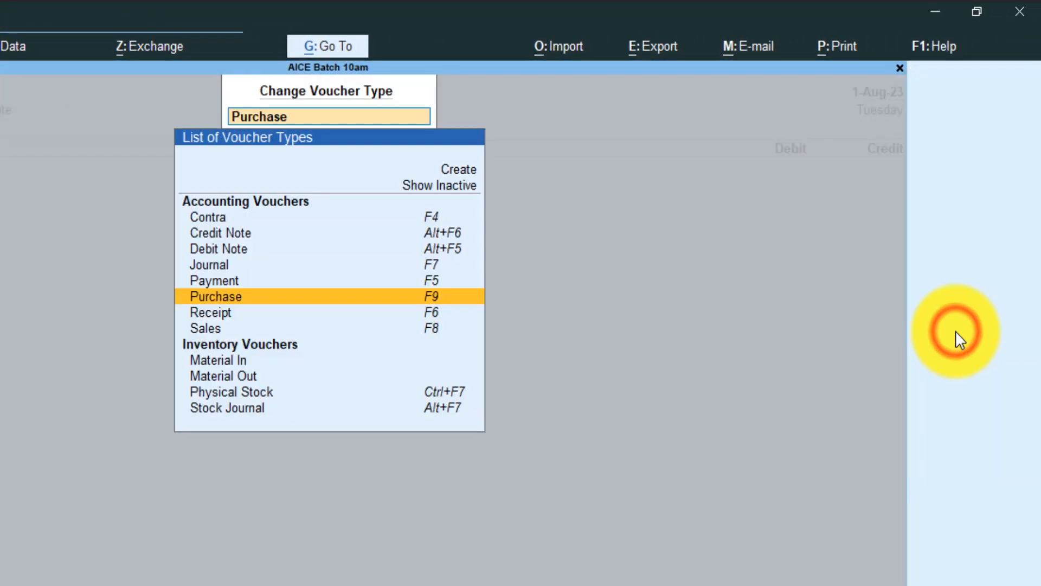
pyautogui.click(228, 248)
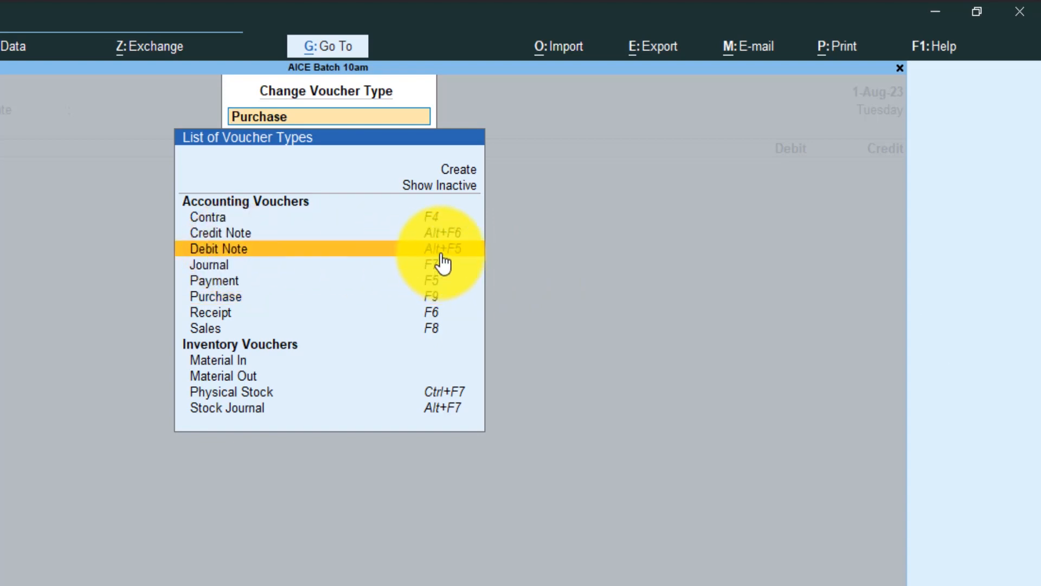
pyautogui.hotkey('alt', 'F5')
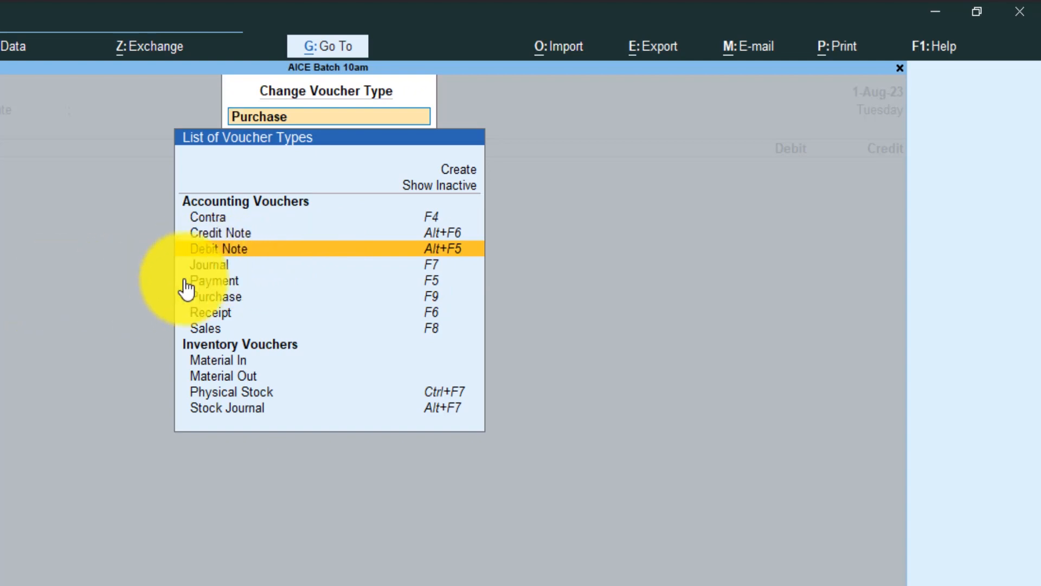
pyautogui.press('Return')
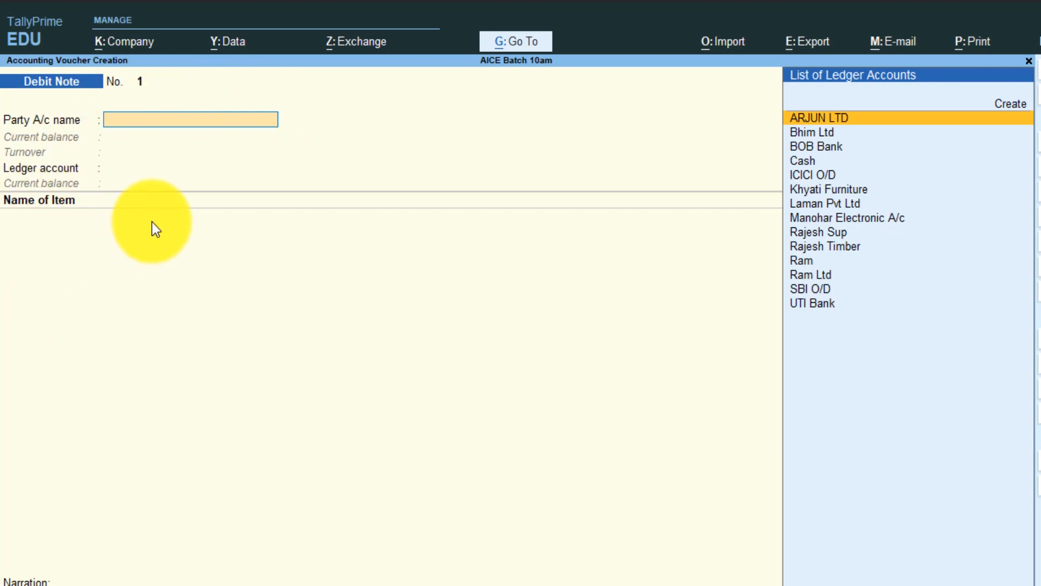
# Step: Switch the debit note to As Voucher mode and set its date to 2-8-2023
pyautogui.click(934, 414)
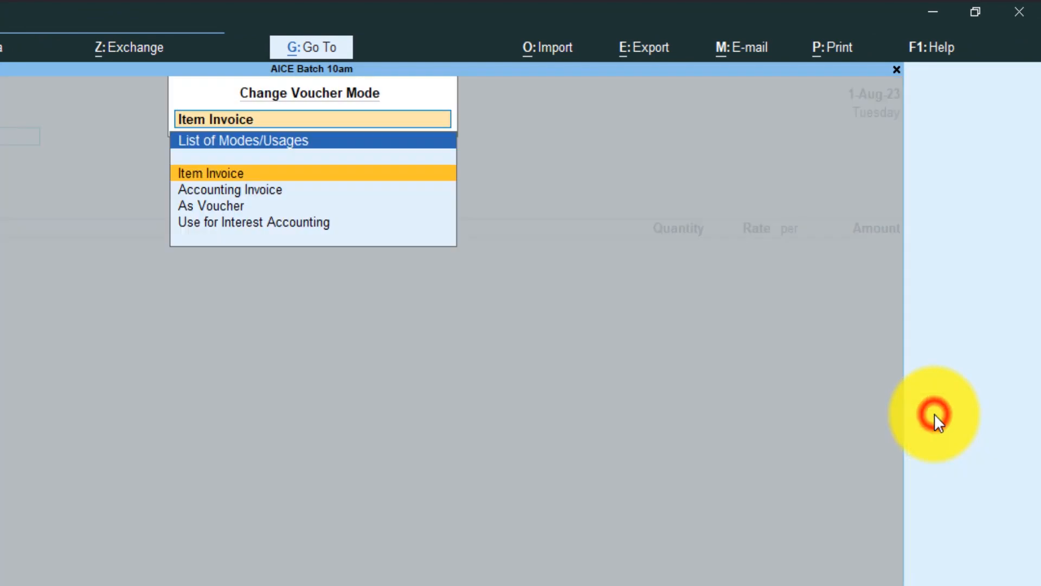
pyautogui.click(207, 204)
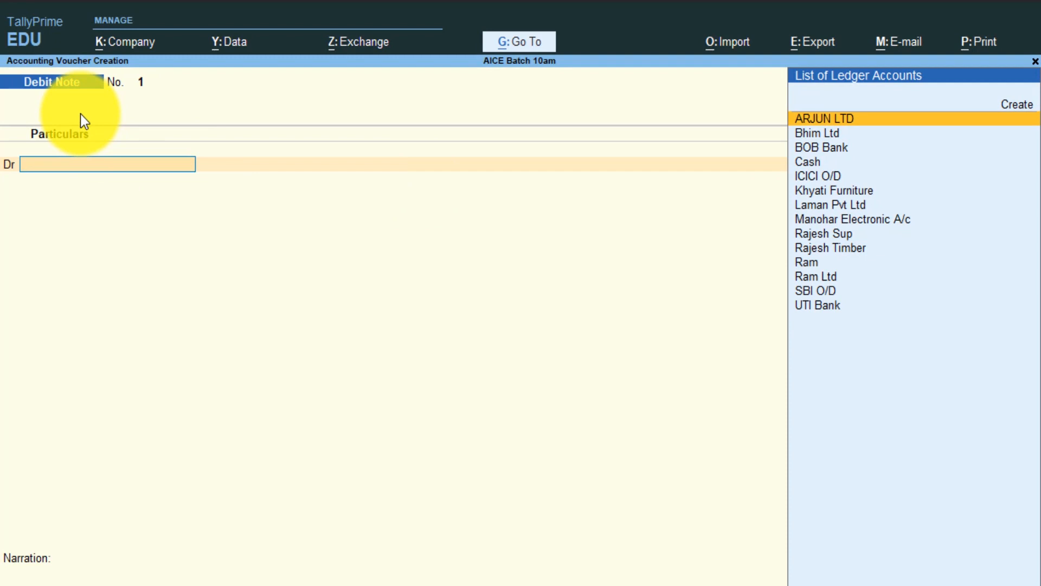
pyautogui.press('F2')
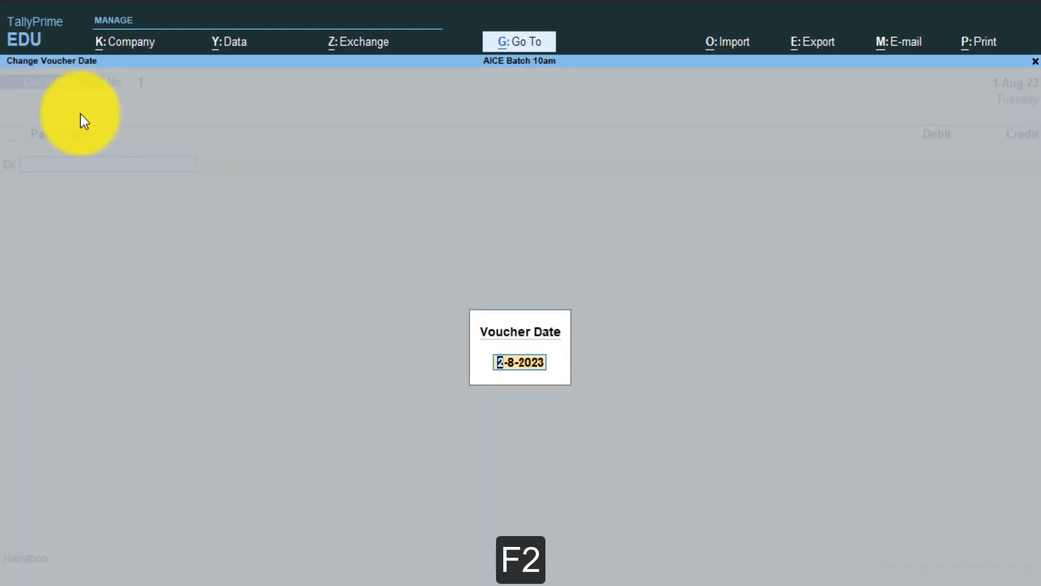
pyautogui.press('Return')
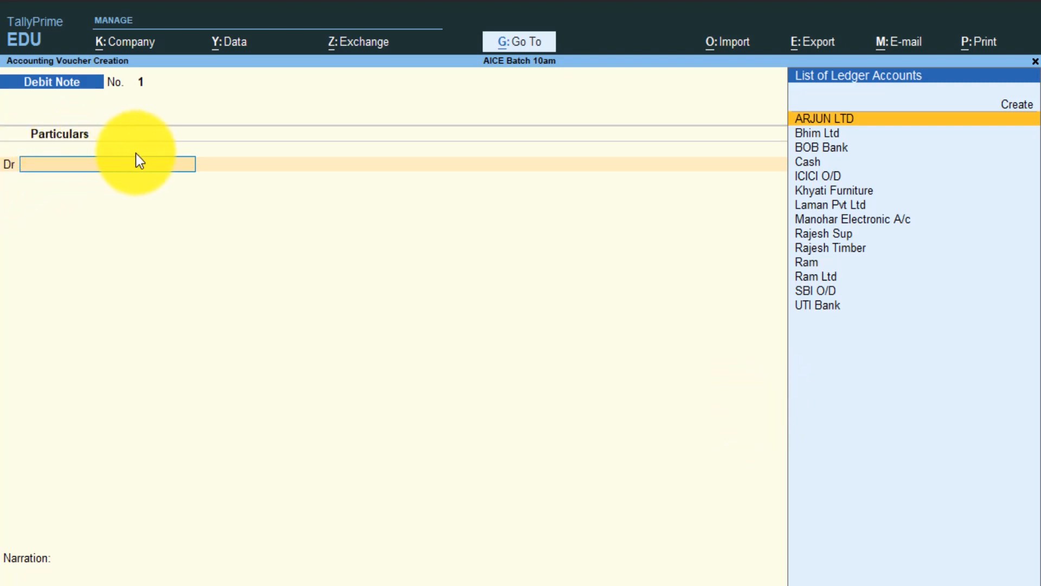
# Step: Choose Manohar Electronic A/c as the debit ledger and accept its default party details
pyautogui.press('Down')
pyautogui.press('Down')
pyautogui.press('Down')
pyautogui.press('Down')
pyautogui.press('Down')
pyautogui.press('Down')
pyautogui.press('Down')
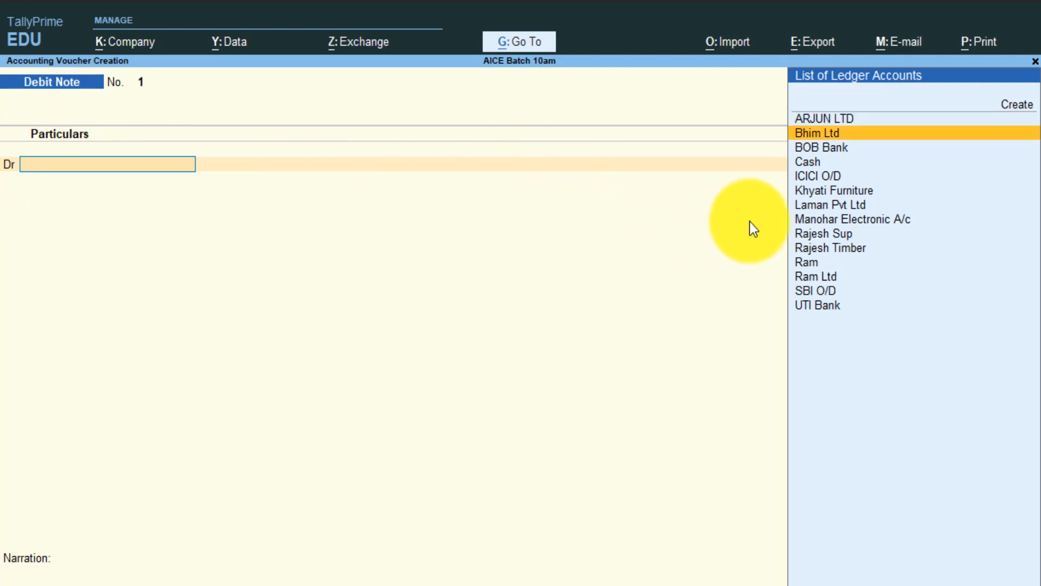
pyautogui.press('Return')
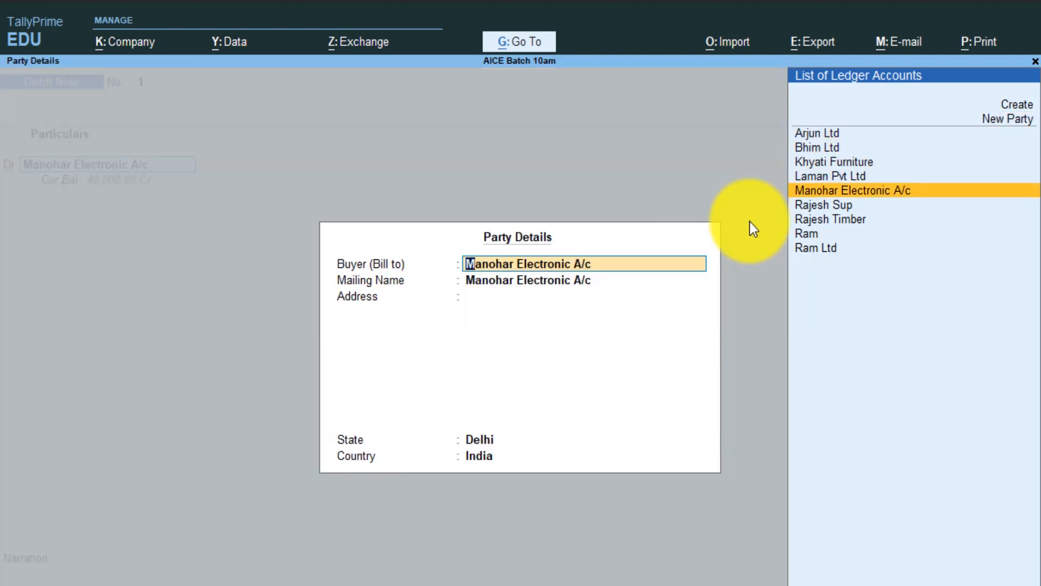
pyautogui.press('Return')
pyautogui.press('Return')
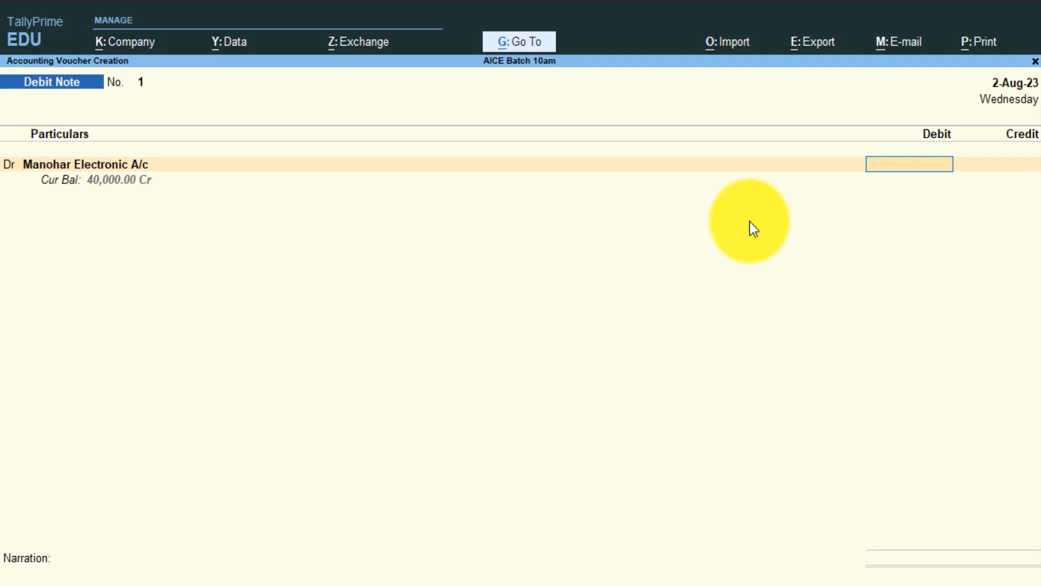
# Step: Debit Manohar Electronic A/c with 8,000 as Agst Ref against its pending bill of 1-Aug-23
pyautogui.write('8000')
pyautogui.press('Return')
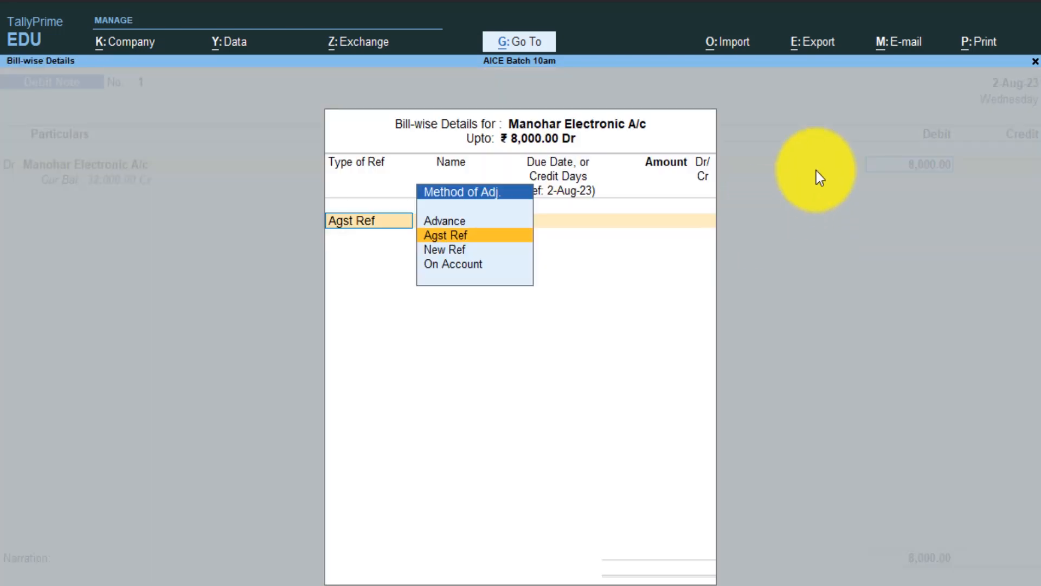
pyautogui.press('Return')
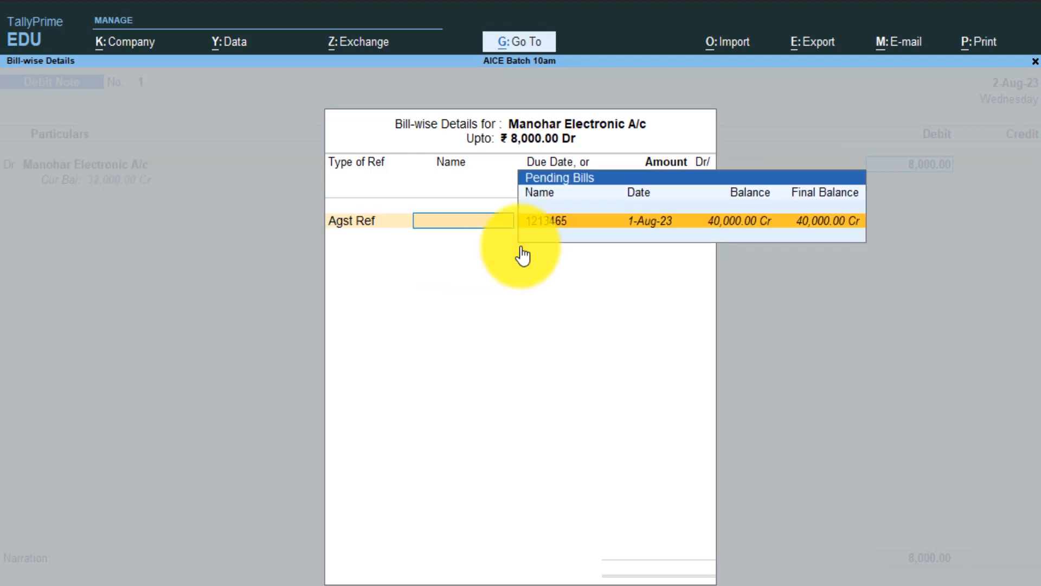
pyautogui.press('Return')
pyautogui.press('Return')
pyautogui.press('Return')
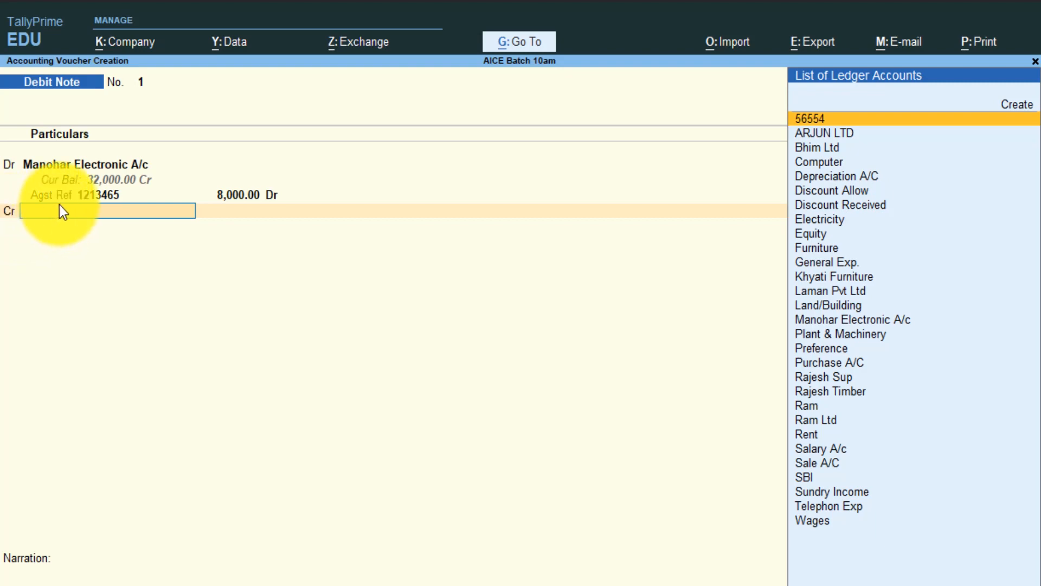
# Step: Create the credit ledger Purchase Return A/C under Purchase Accounts, keeping inventory values affected
pyautogui.hotkey('alt', 'c')
pyautogui.write('P')
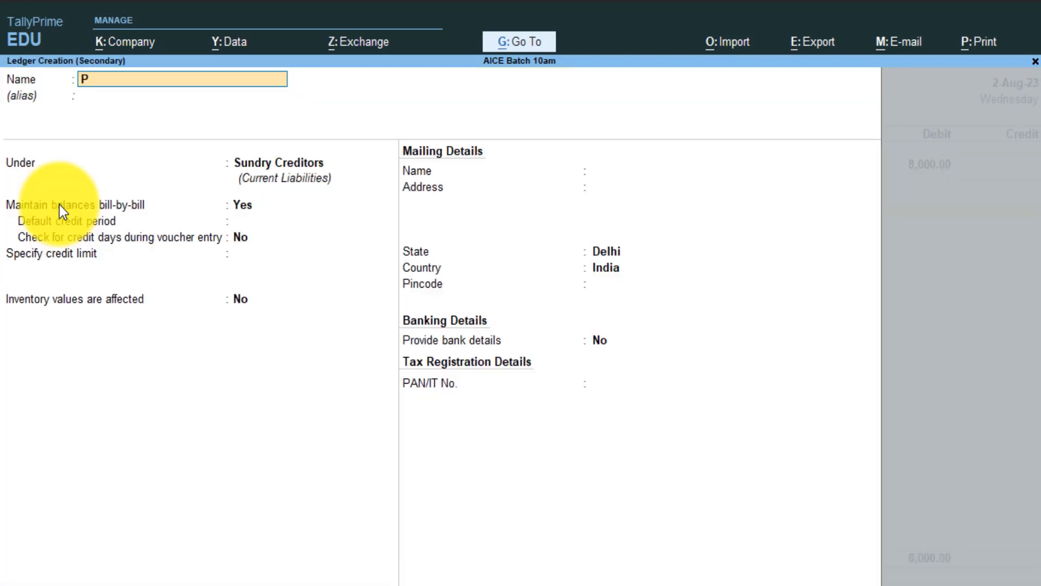
pyautogui.write('urchase Return A/C')
pyautogui.press('Return')
pyautogui.write('Pu')
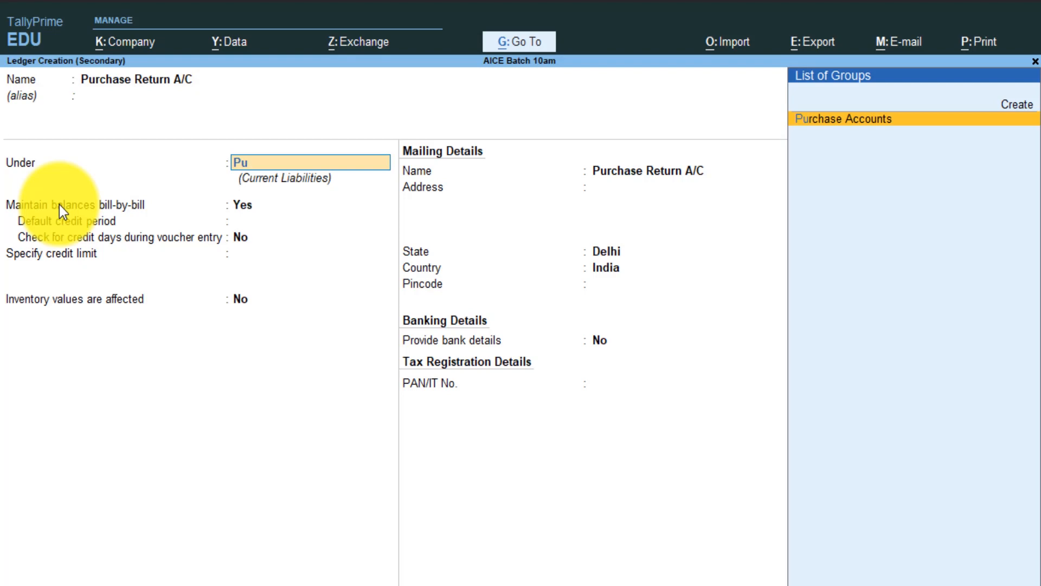
pyautogui.press('Return')
pyautogui.press('Return')
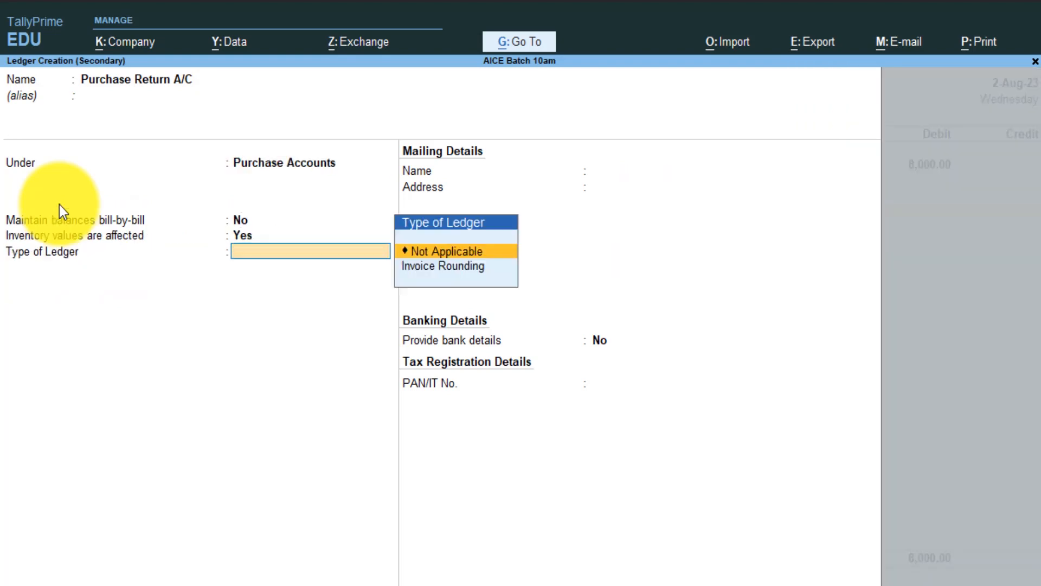
# Step: Save the new ledger with type Not Applicable and credit it with 8,000, leaving the inventory allocations empty
pyautogui.press('Return')
pyautogui.press('Return')
pyautogui.press('Return')
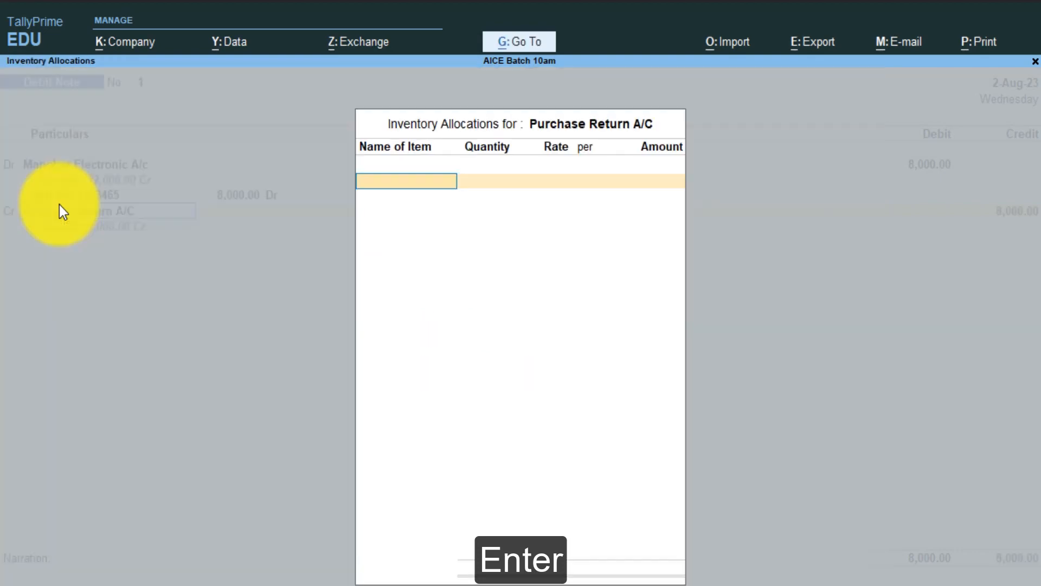
pyautogui.press('Return')
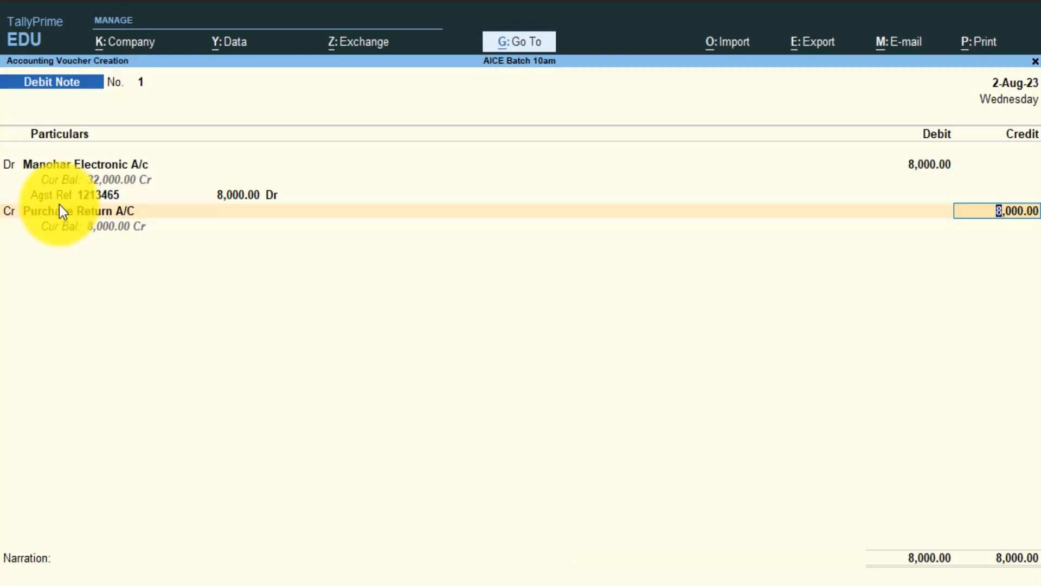
pyautogui.press('Return')
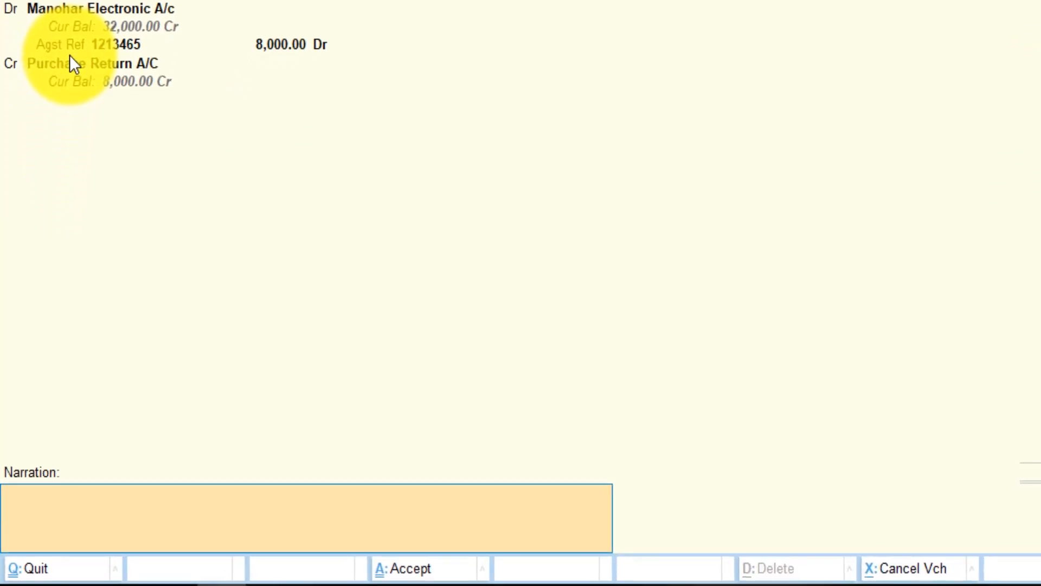
# Step: Enter the narration "Good return to Manohear" and save the debit note
pyautogui.write('Good return to Manohear')
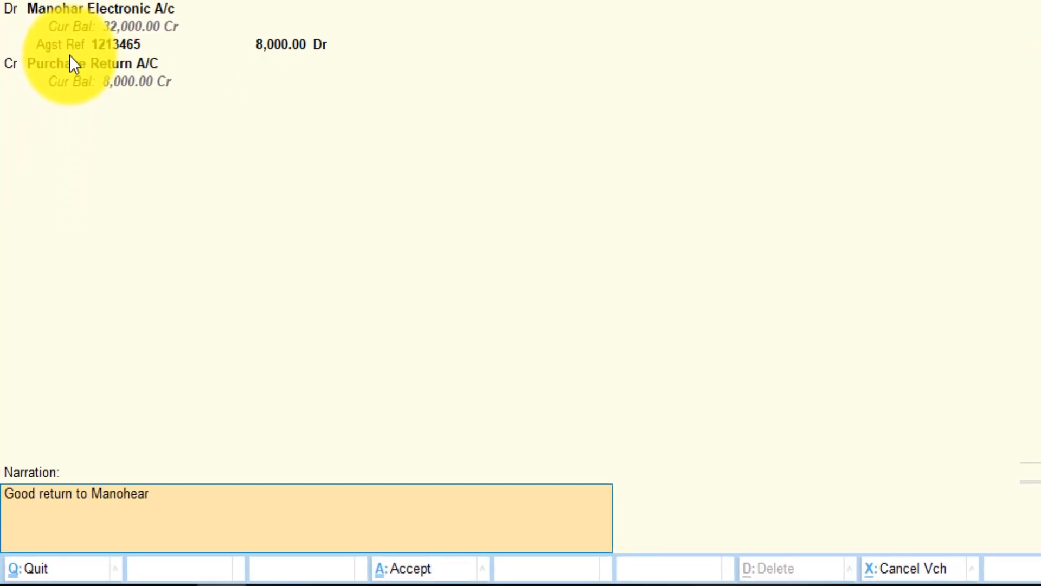
pyautogui.press('Return')
pyautogui.press('Return')
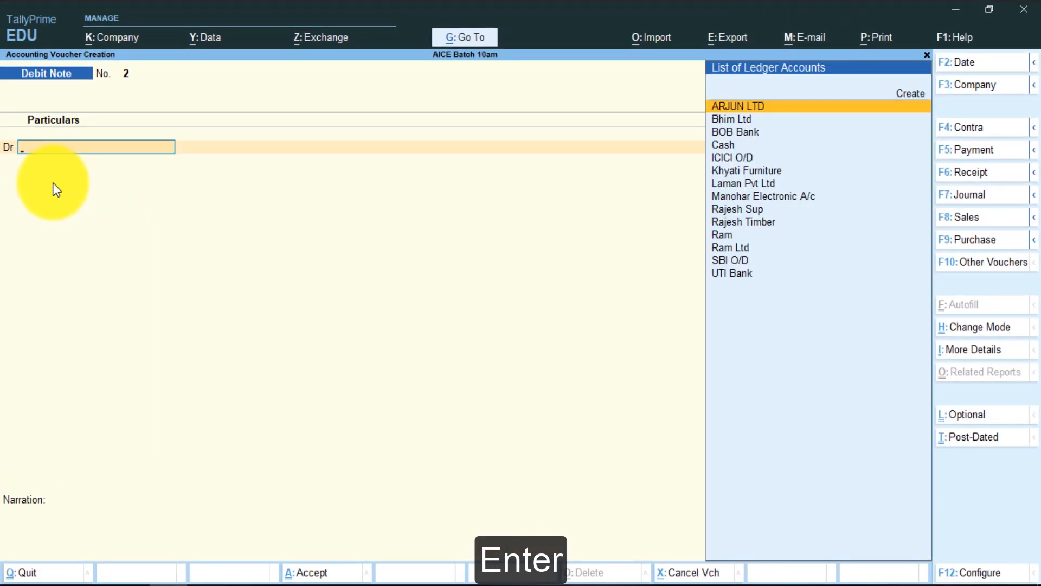
# Step: Leave the blank debit note and open the Account Books reports
pyautogui.click(252, 300)
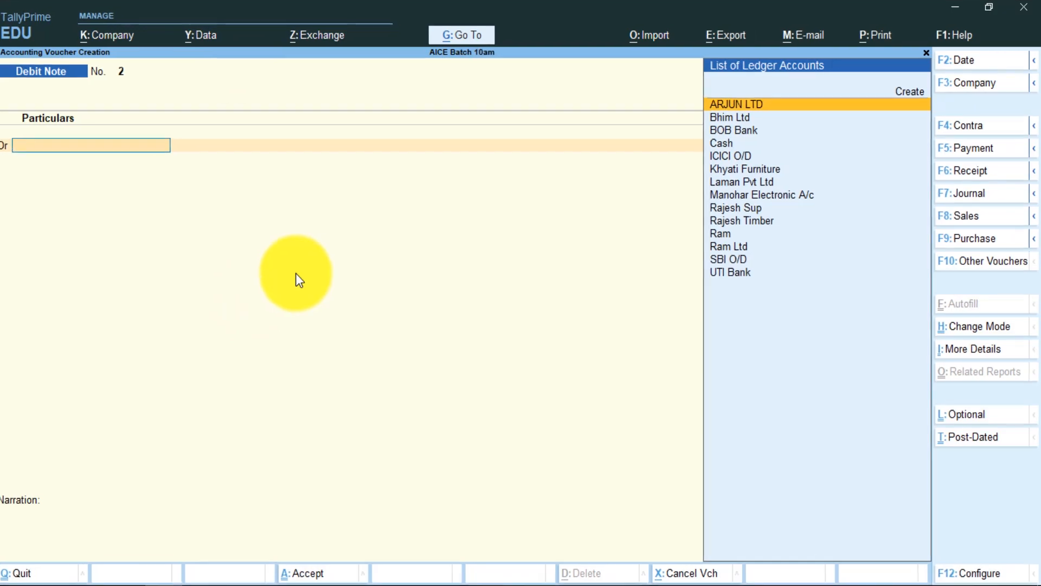
pyautogui.press('Escape')
pyautogui.press('Down')
pyautogui.press('Down')
pyautogui.press('Down')
pyautogui.press('Down')
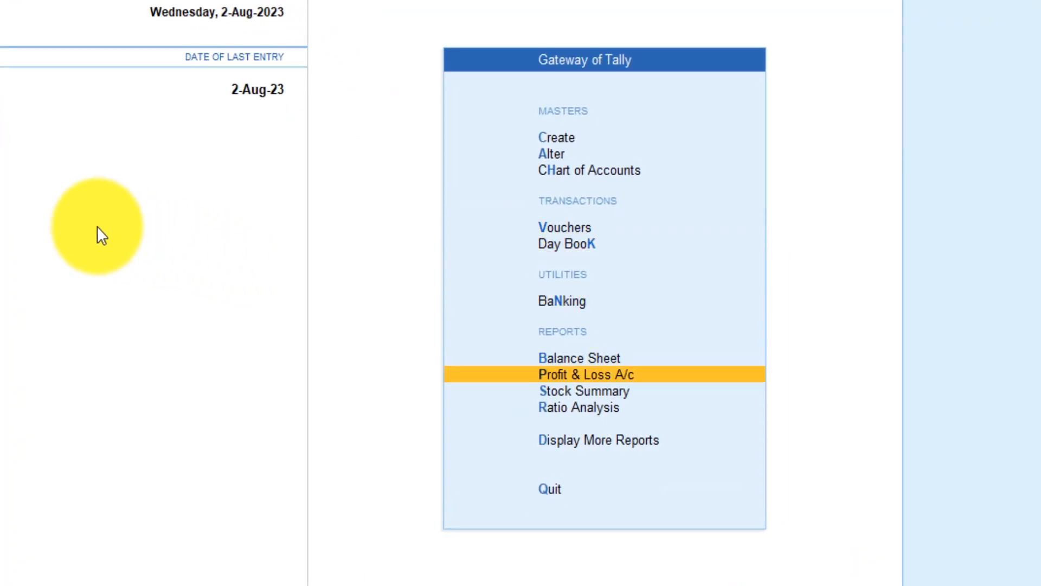
pyautogui.press('Down')
pyautogui.press('Down')
pyautogui.press('Down')
pyautogui.press('Return')
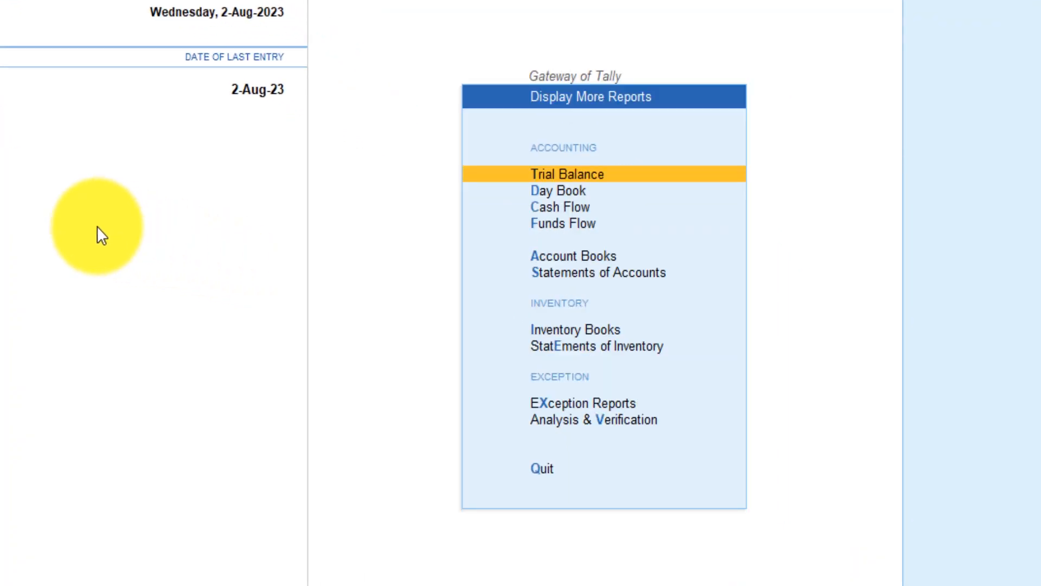
pyautogui.press('Down')
pyautogui.press('Down')
pyautogui.press('Down')
pyautogui.press('Down')
pyautogui.press('Return')
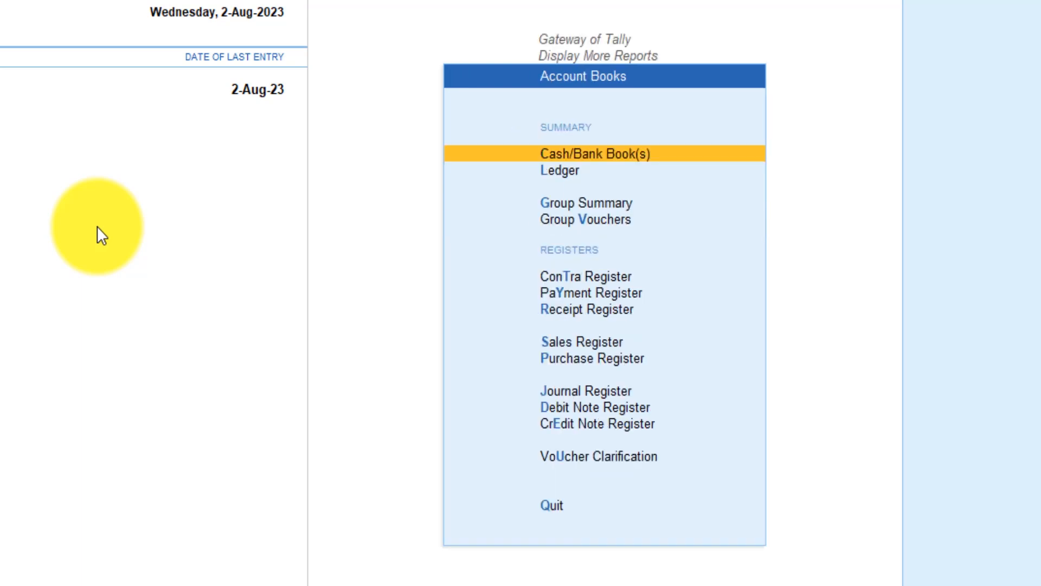
# Step: Display the ledger vouchers of Manohar Electronic A/c to review its purchase and purchase return entries, and close the report
pyautogui.press('Down')
pyautogui.press('Escape')
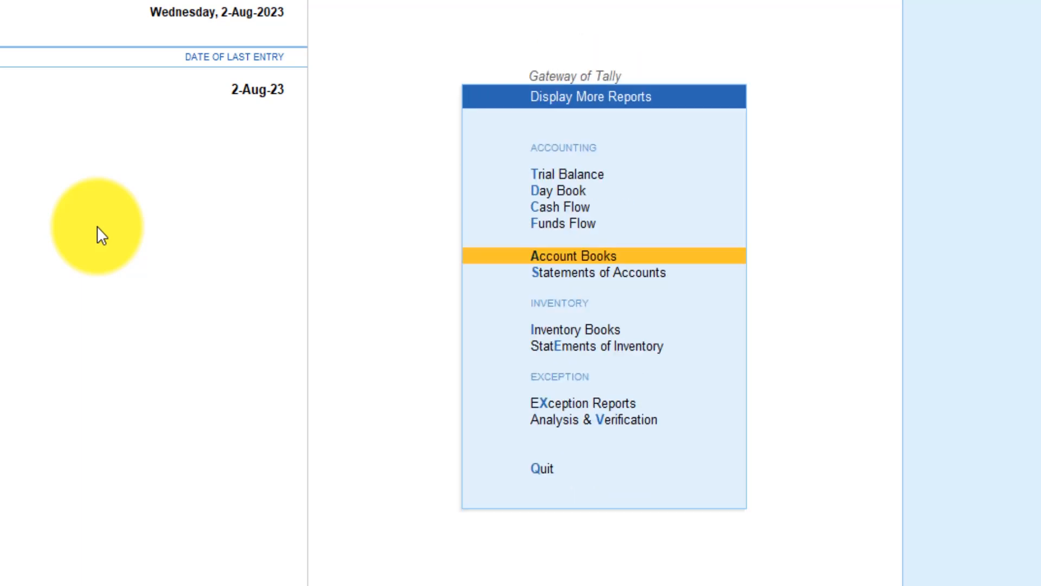
pyautogui.press('Return')
pyautogui.press('Down')
pyautogui.press('Return')
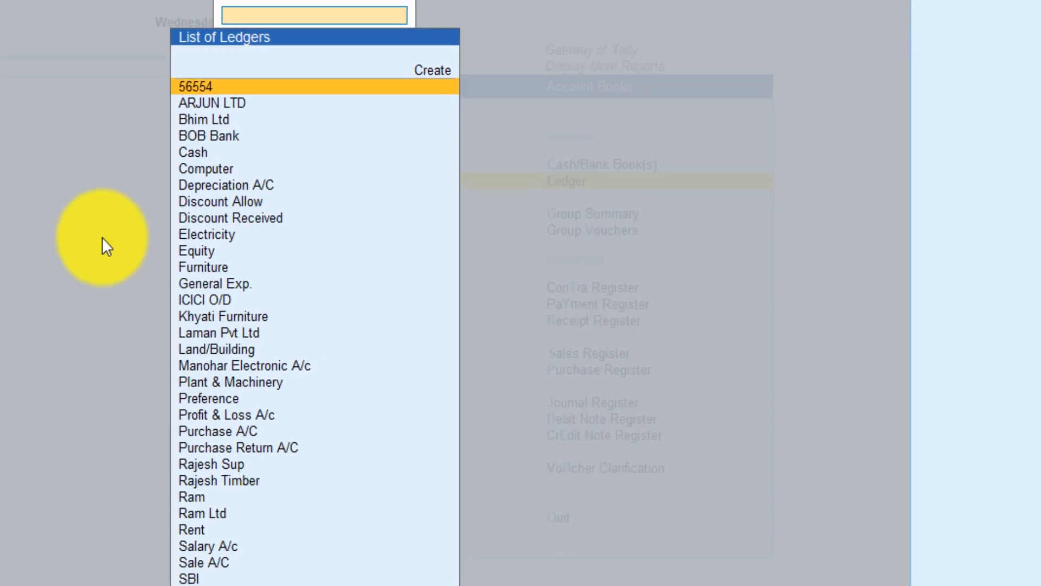
pyautogui.write('Ma')
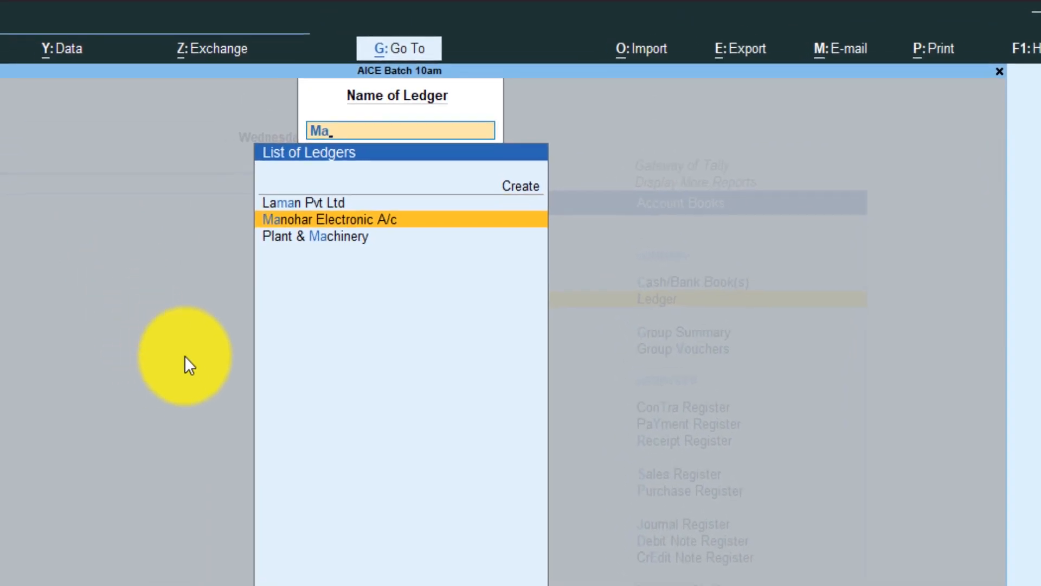
pyautogui.press('Return')
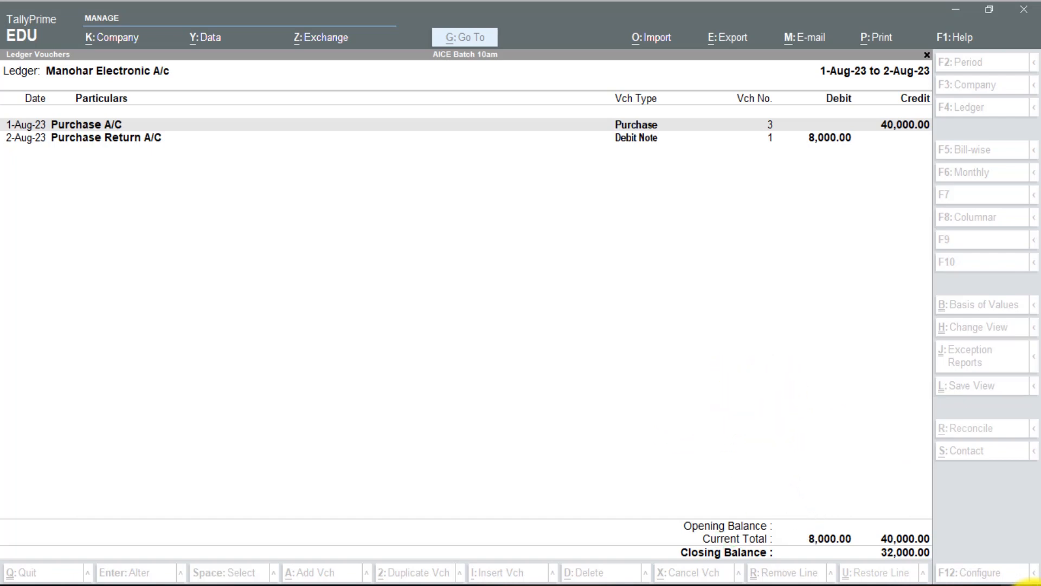
pyautogui.press('Escape')
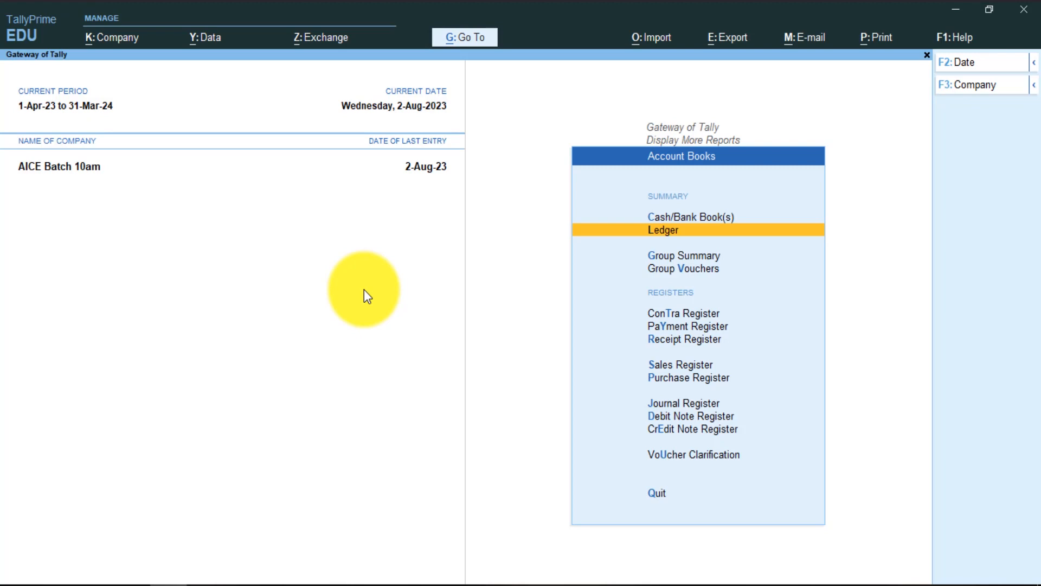
# Step: Exit the report menus to the Gateway of Tally and open voucher entry
pyautogui.press('Down')
pyautogui.press('Down')
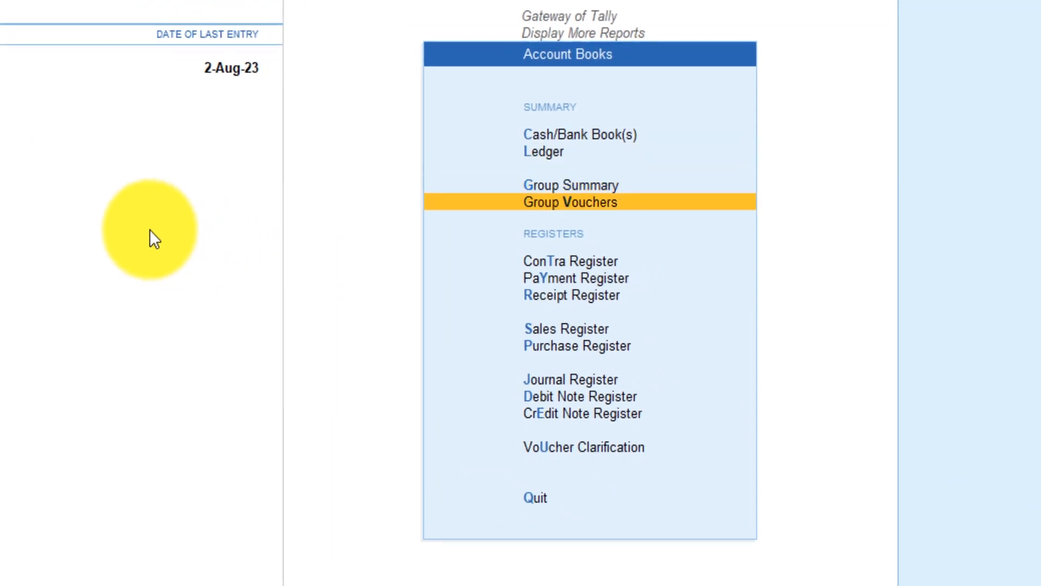
pyautogui.press('Escape')
pyautogui.press('Escape')
pyautogui.press('Up')
pyautogui.press('Up')
pyautogui.press('Up')
pyautogui.press('Up')
pyautogui.press('Up')
pyautogui.press('Up')
pyautogui.press('Up')
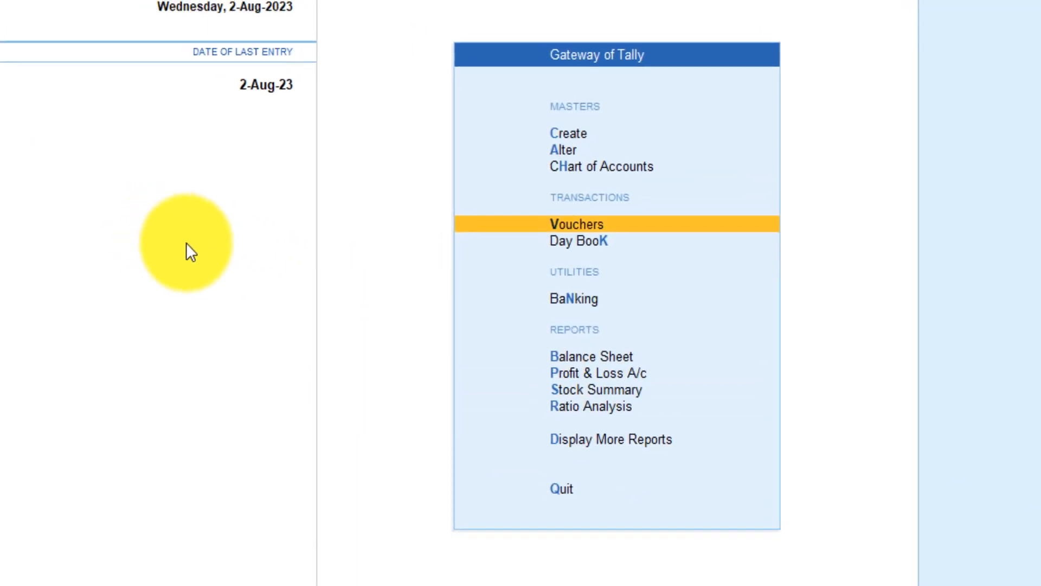
pyautogui.press('Return')
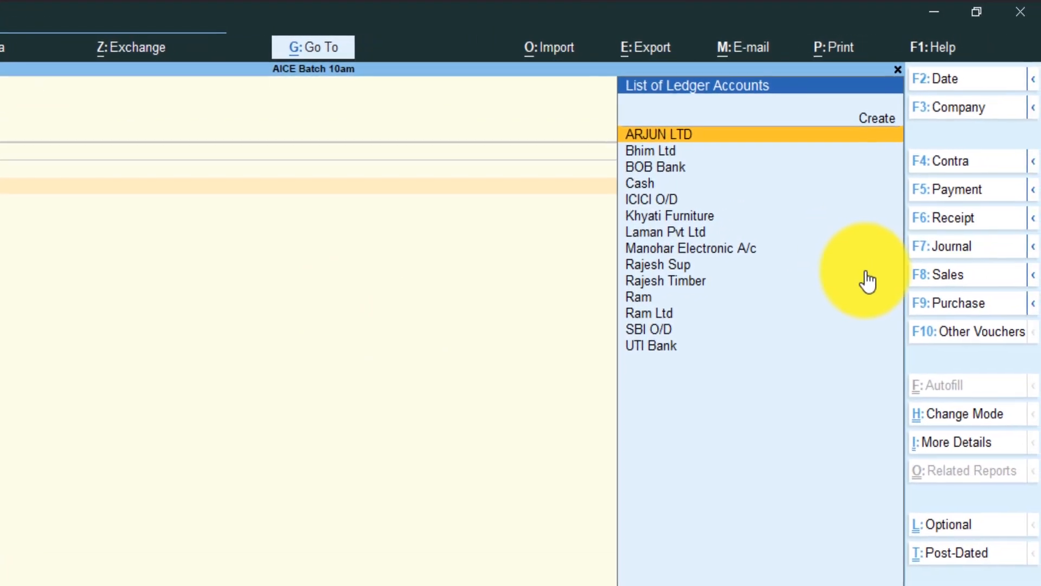
# Step: Switch to a Sales voucher and set its entry mode to As Voucher
pyautogui.press('F8')
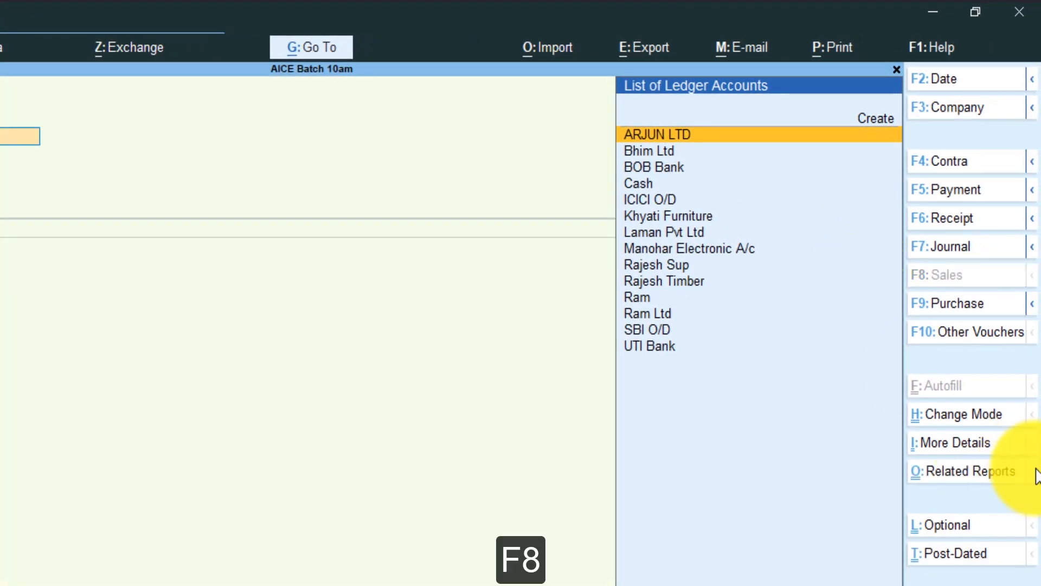
pyautogui.click(958, 415)
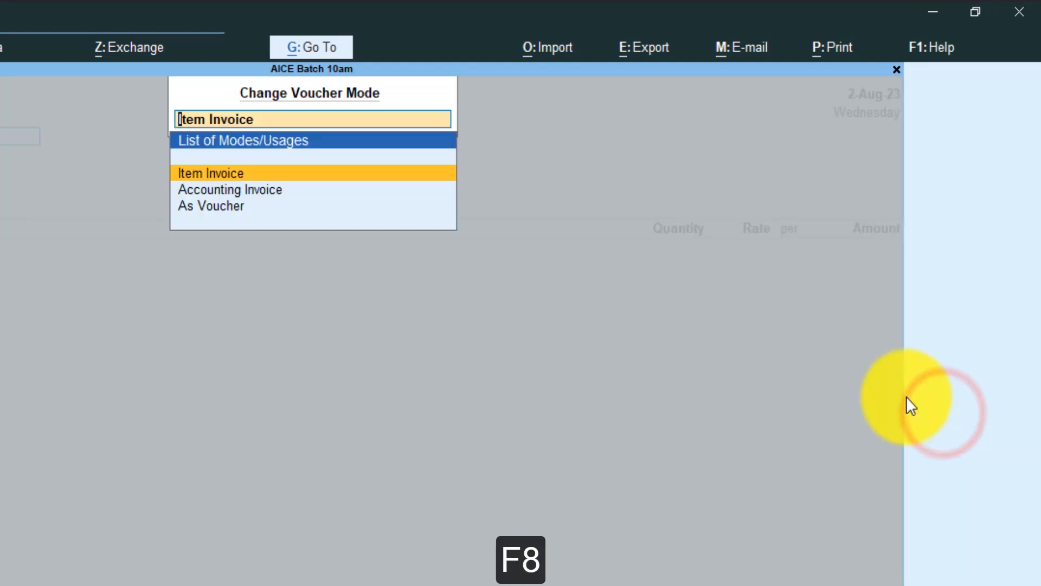
pyautogui.press('Down')
pyautogui.press('Down')
pyautogui.press('Return')
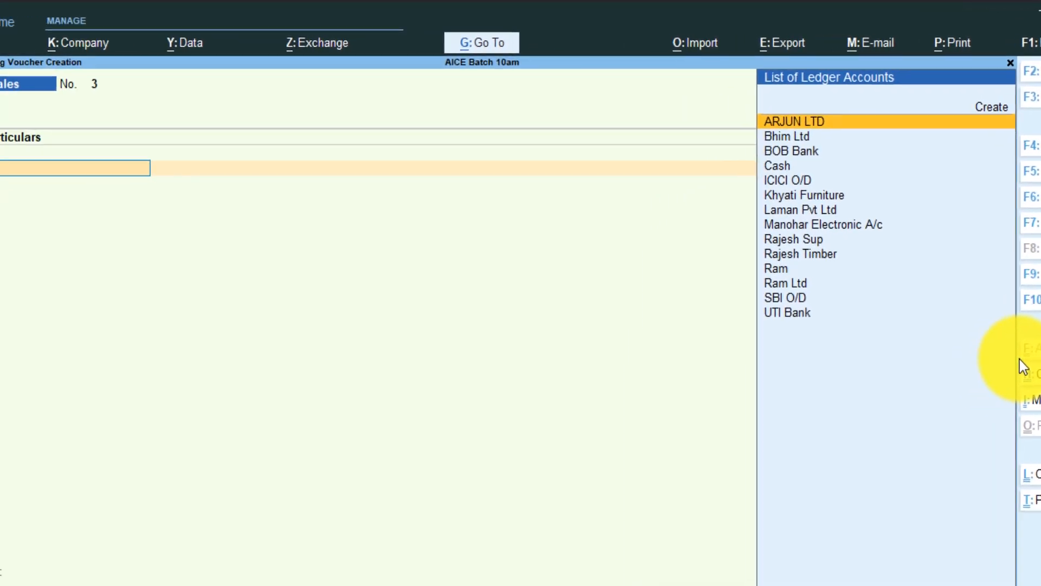
# Step: Set the sales voucher date to 1-9-23
pyautogui.press('F2')
pyautogui.write('1-8')
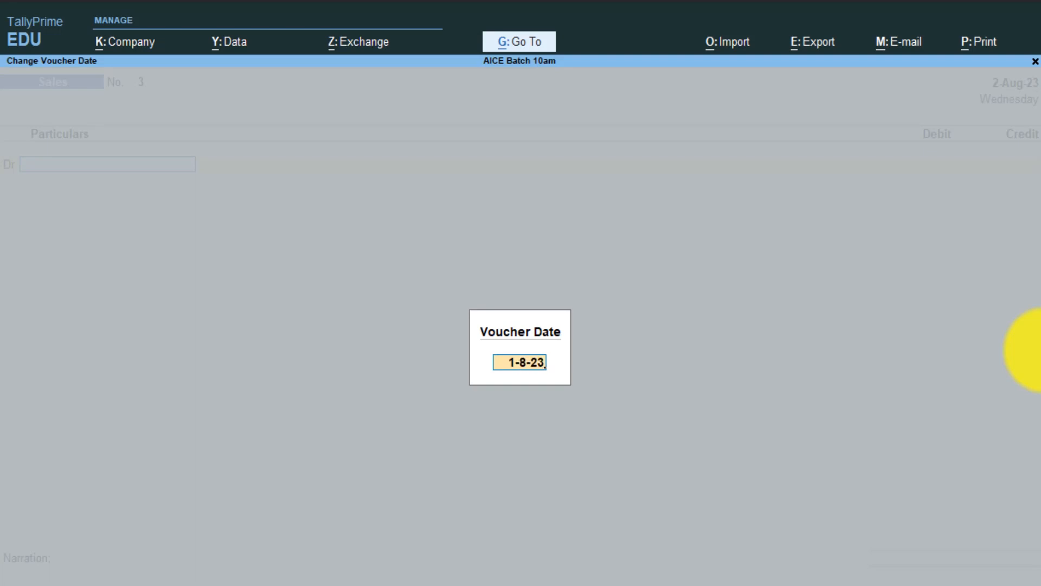
pyautogui.press('BackSpace')
pyautogui.write('9-23')
pyautogui.press('Return')
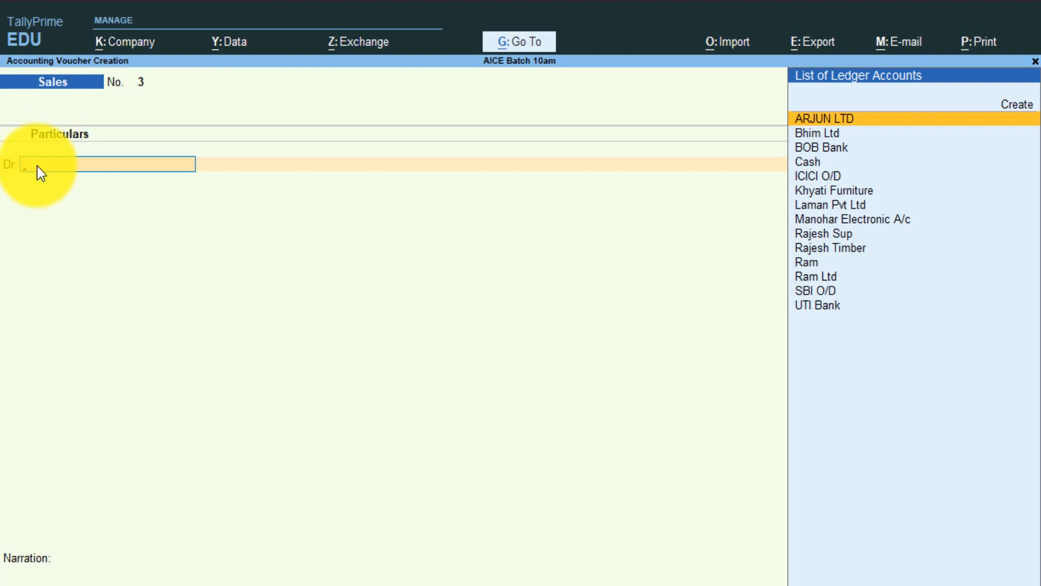
# Step: Create the debit ledger Shyam Oil Mills under Sundry Debtors from within the sales voucher
pyautogui.write('Sh')
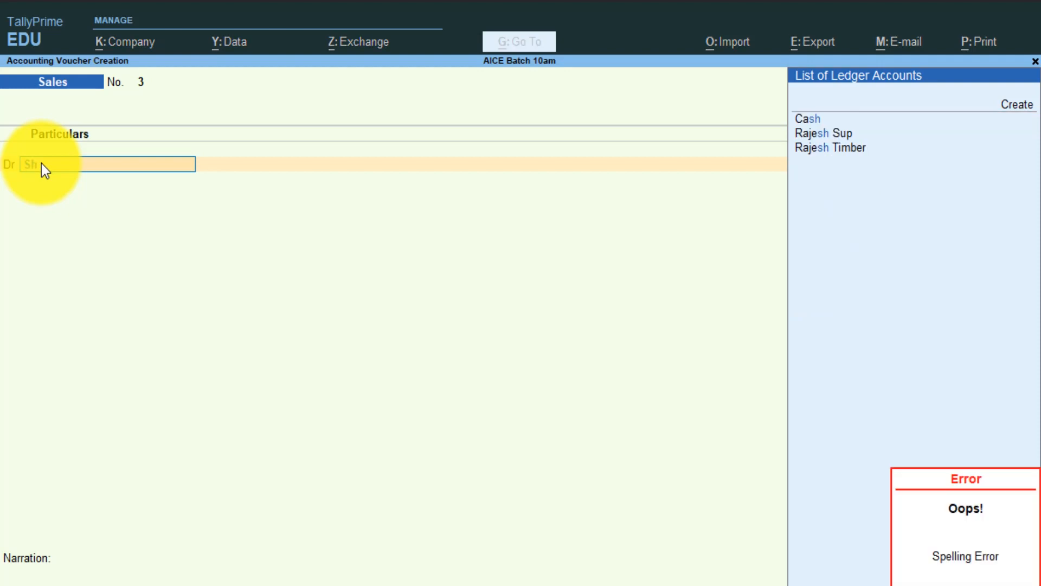
pyautogui.press('Return')
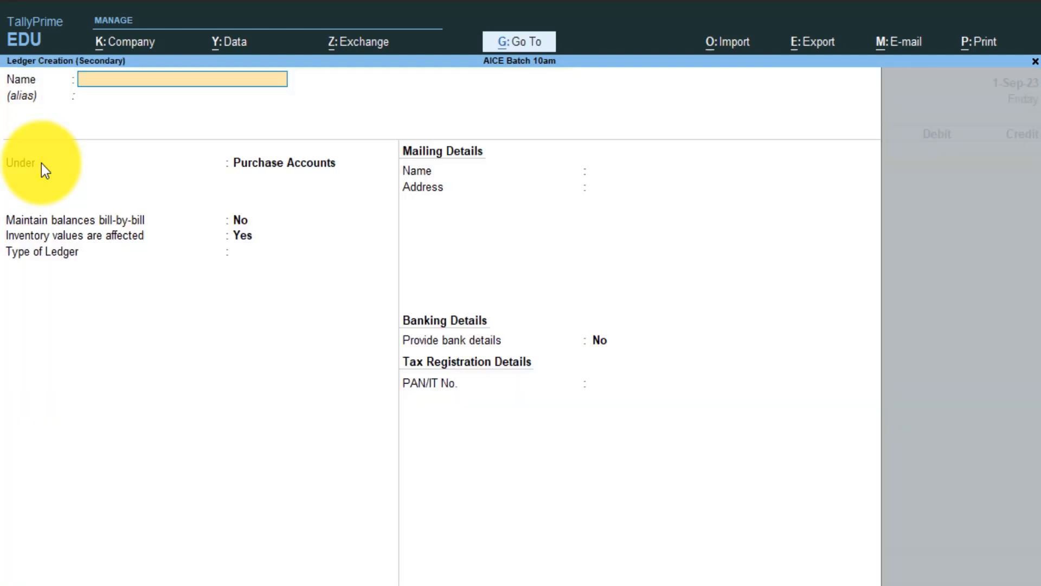
pyautogui.write('Shyam Oil Mil')
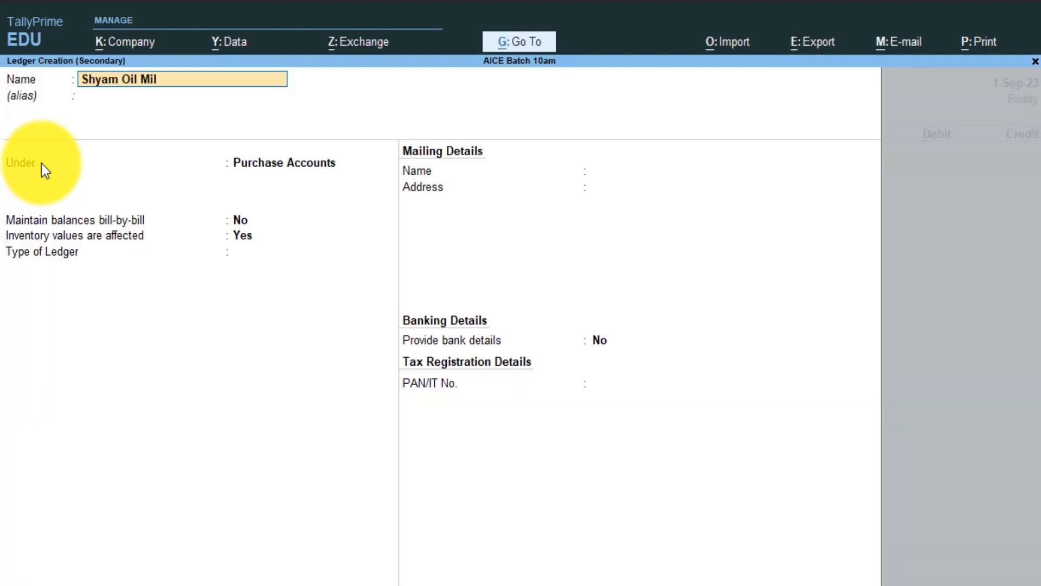
pyautogui.write('ls')
pyautogui.press('Return')
pyautogui.write('Su')
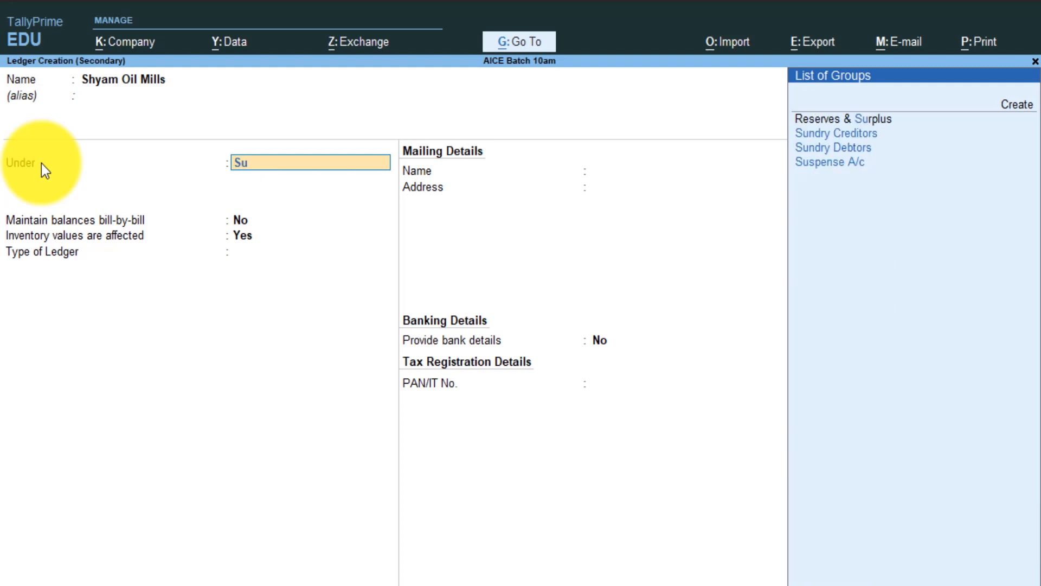
pyautogui.press('Down')
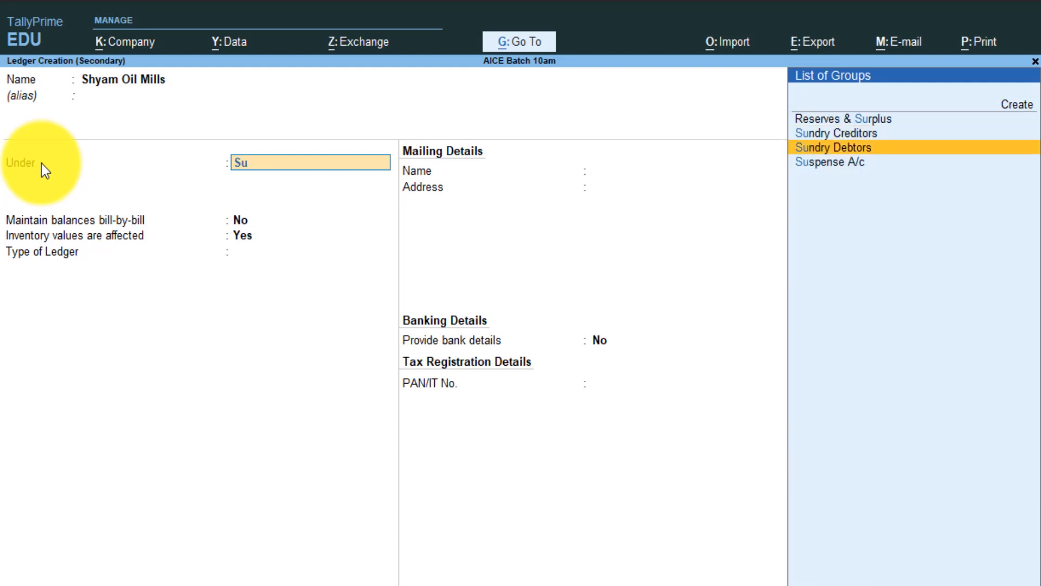
pyautogui.press('Return')
# Step: Save the Shyam Oil Mills ledger with its default settings and accept its party details unchanged
pyautogui.press('Return')
pyautogui.press('Return')
pyautogui.press('Return')
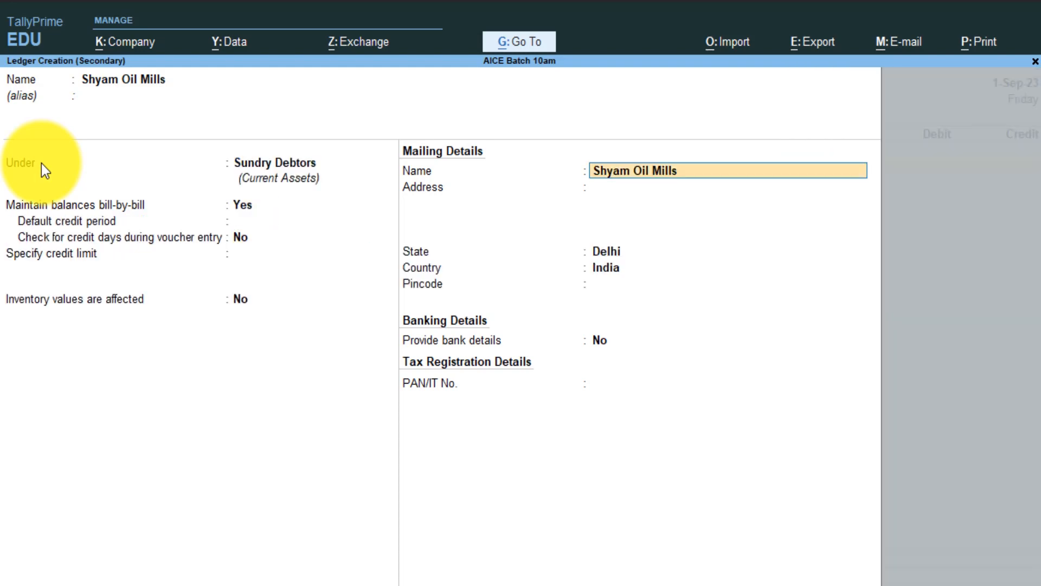
pyautogui.press('Return')
pyautogui.hotkey('ctrl', 'a')
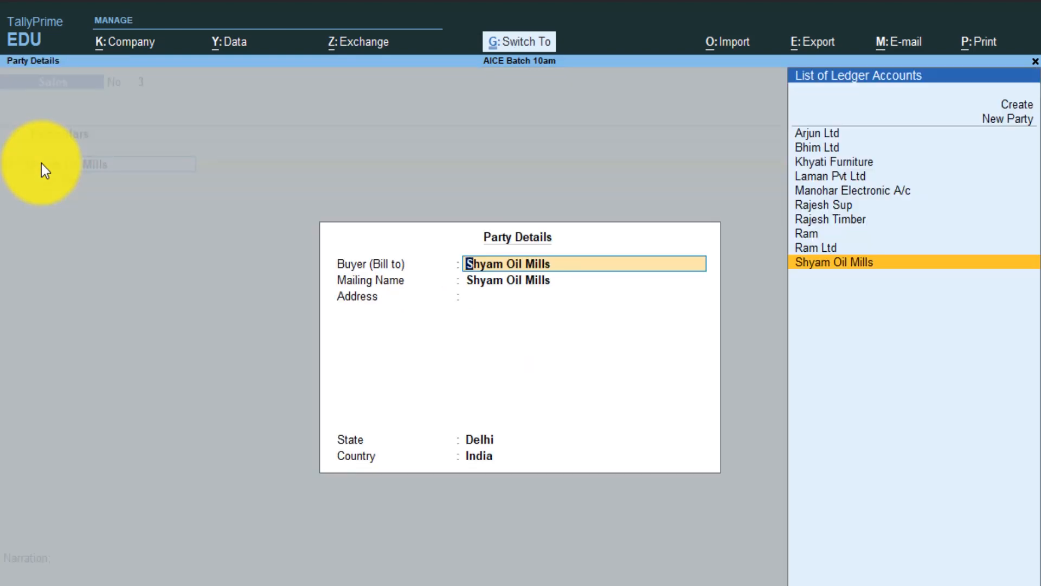
pyautogui.hotkey('ctrl', 'a')
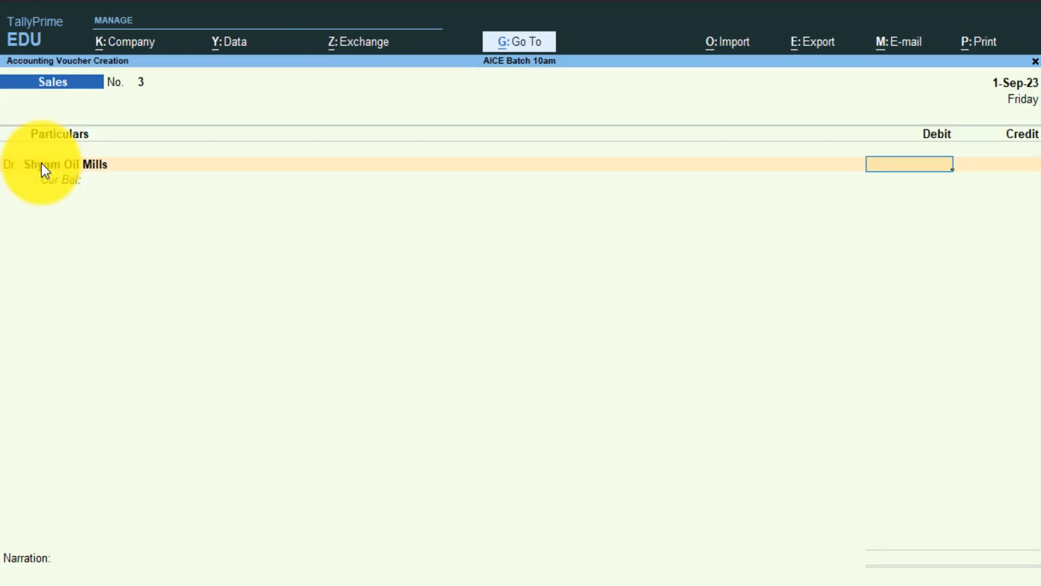
# Step: Debit Shyam Oil Mills with 4,250 and allocate the amount as New Ref 3 in the bill-wise details
pyautogui.write('10000')
pyautogui.press('BackSpace')
pyautogui.press('BackSpace')
pyautogui.press('BackSpace')
pyautogui.press('BackSpace')
pyautogui.press('BackSpace')
pyautogui.write('4')
pyautogui.write('250')
pyautogui.press('Return')
pyautogui.press('Return')
pyautogui.press('Return')
pyautogui.press('Return')
pyautogui.press('Return')
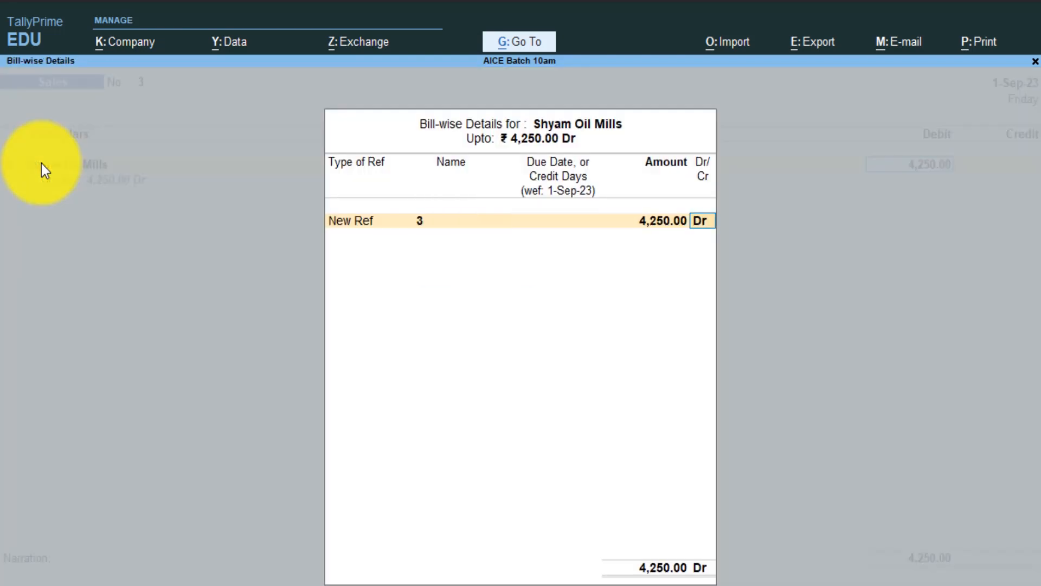
pyautogui.press('Return')
# Step: Credit Sale A/C with 4,250, leave the narration empty and save the sales voucher
pyautogui.press('Return')
pyautogui.press('Return')
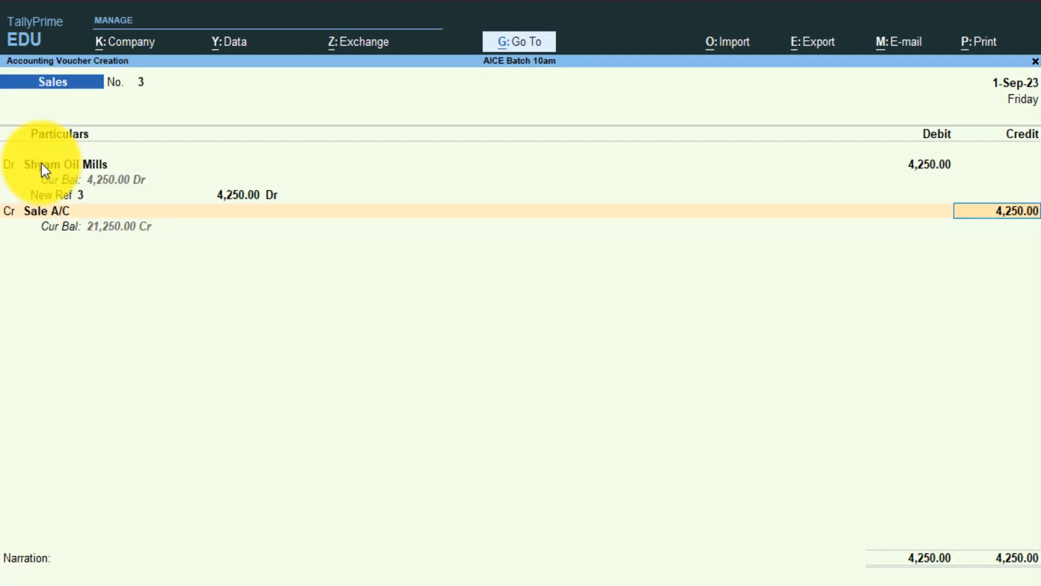
pyautogui.press('Return')
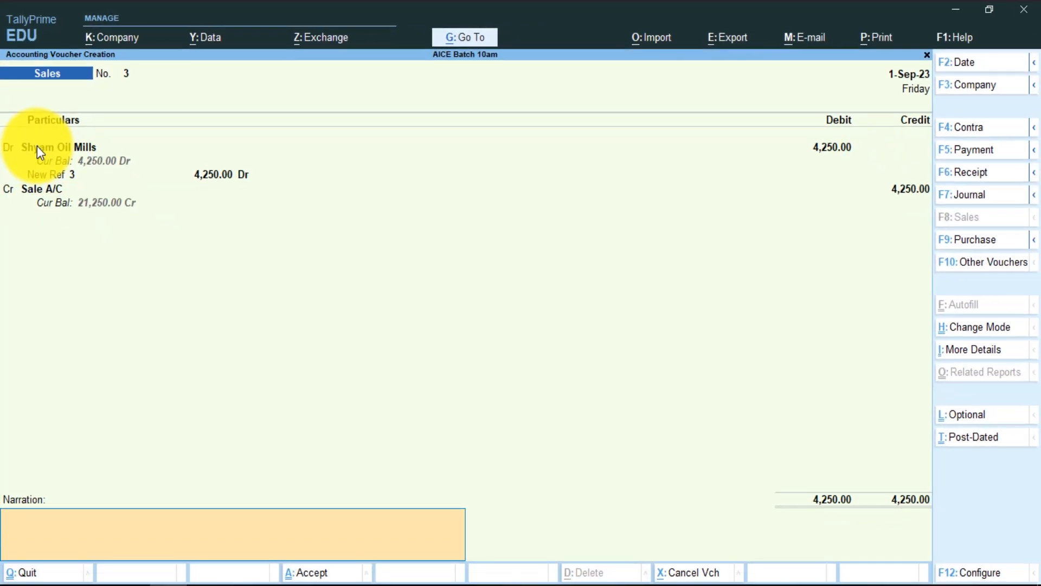
pyautogui.press('Return')
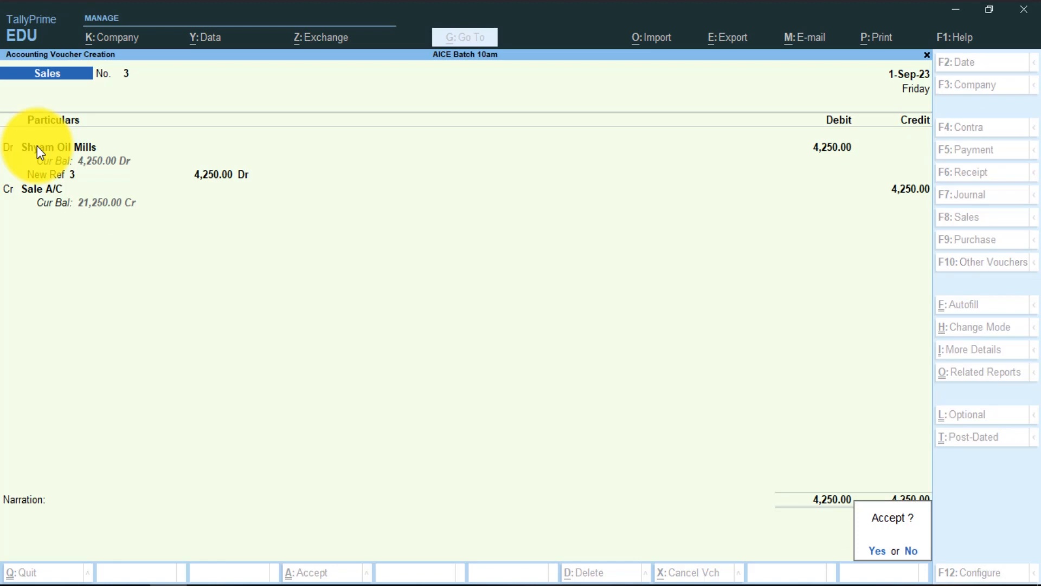
pyautogui.press('Return')
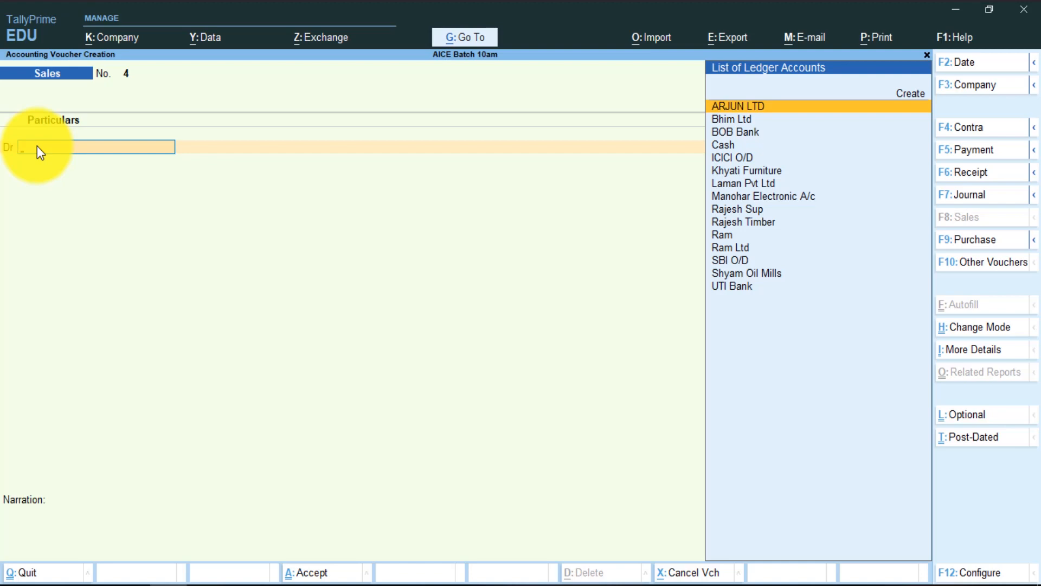
# Step: Change the voucher type to Credit Note and set its entry mode to As Voucher
pyautogui.click(991, 262)
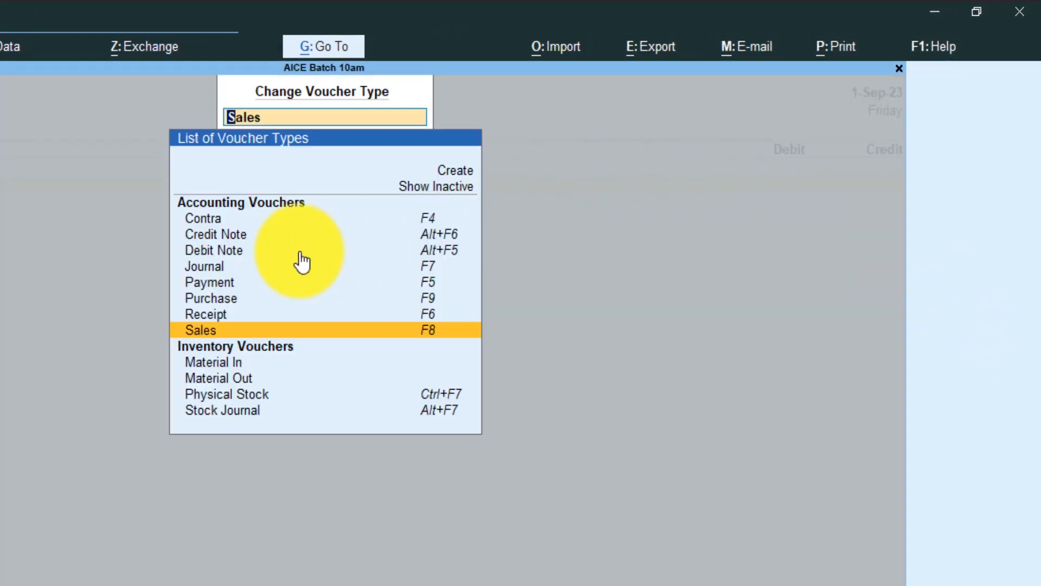
pyautogui.click(231, 239)
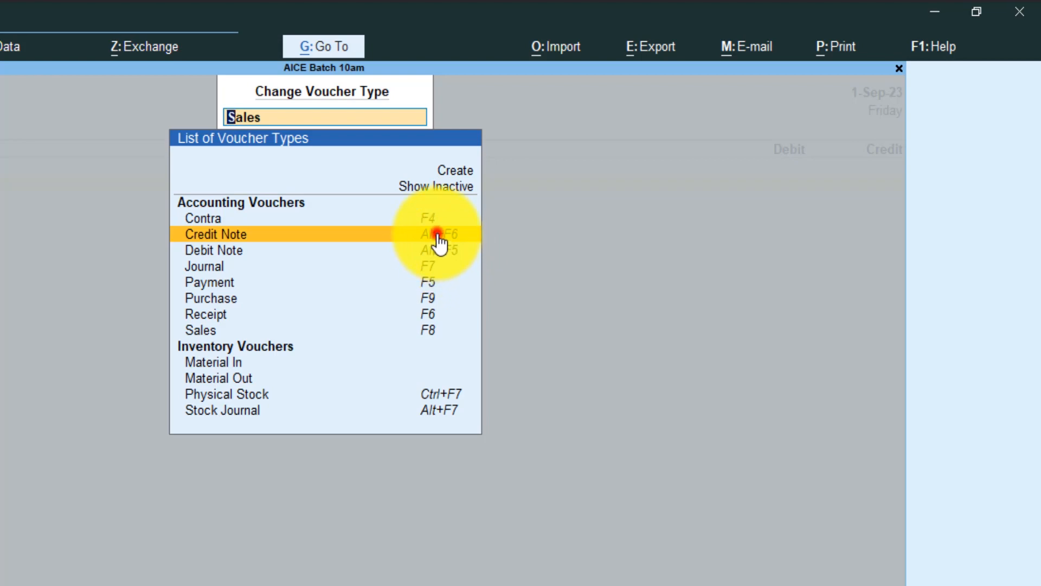
pyautogui.click(438, 233)
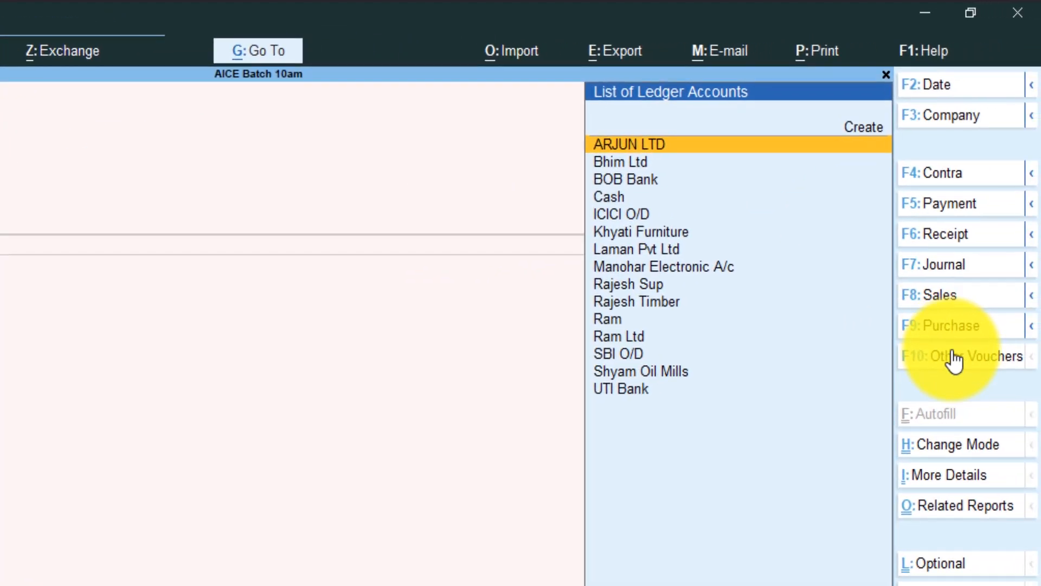
pyautogui.click(954, 441)
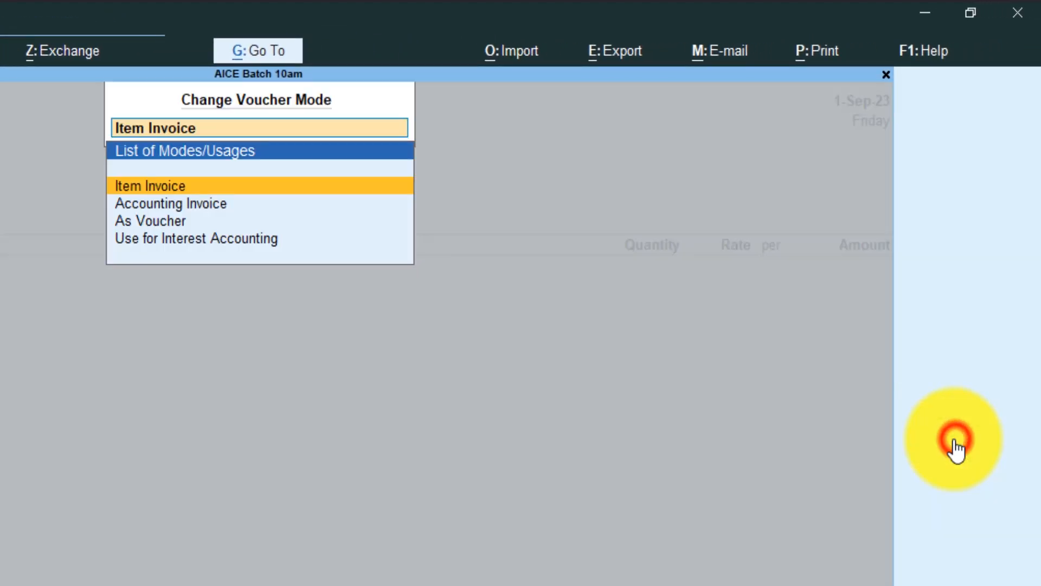
pyautogui.click(138, 221)
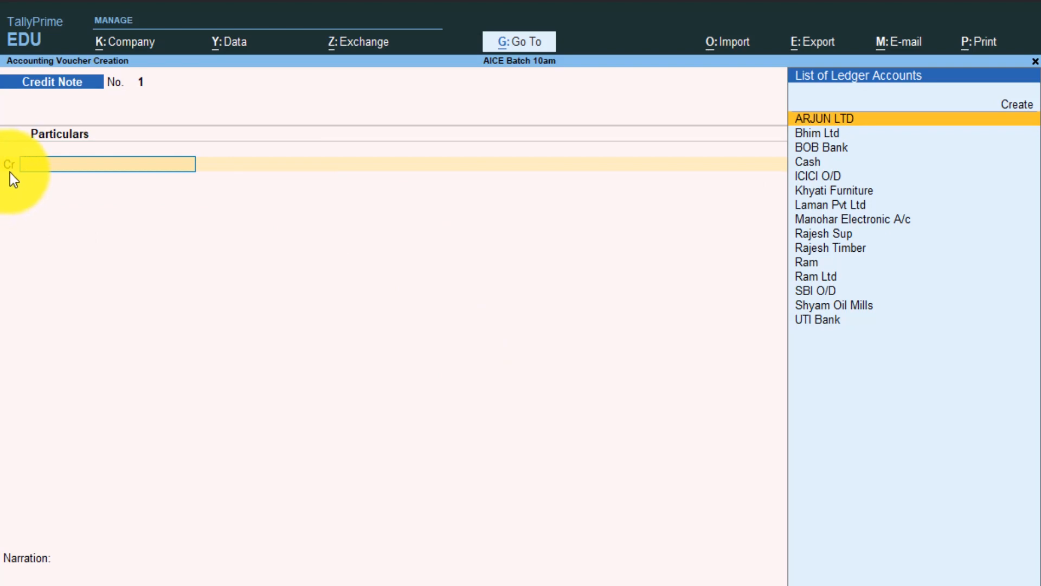
# Step: Credit Shyam Oil Mills with 4,250 in the credit note and allocate the amount as Agst Ref 3
pyautogui.write('shya')
pyautogui.press('Return')
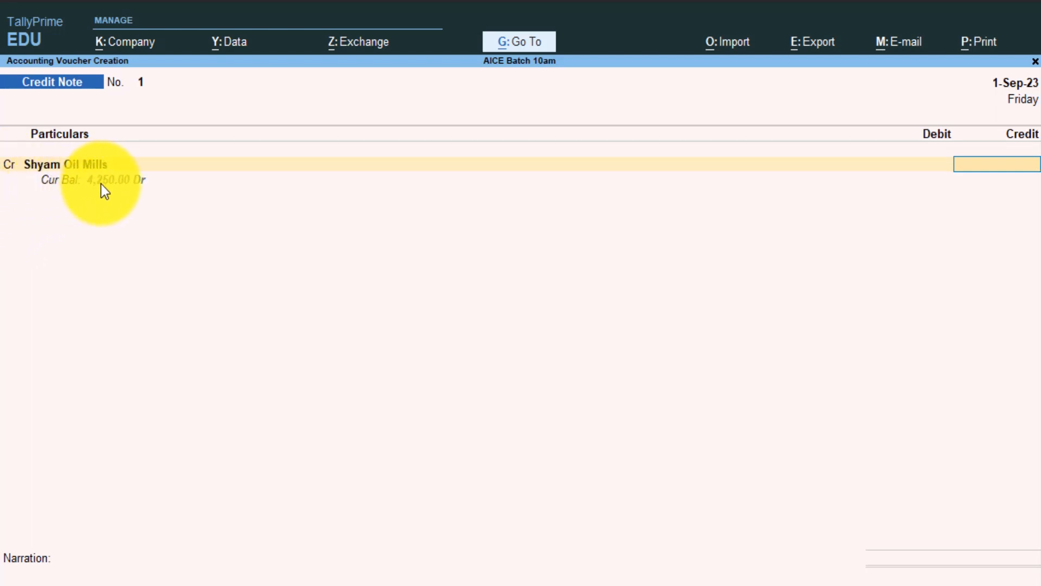
pyautogui.write('4250')
pyautogui.press('Return')
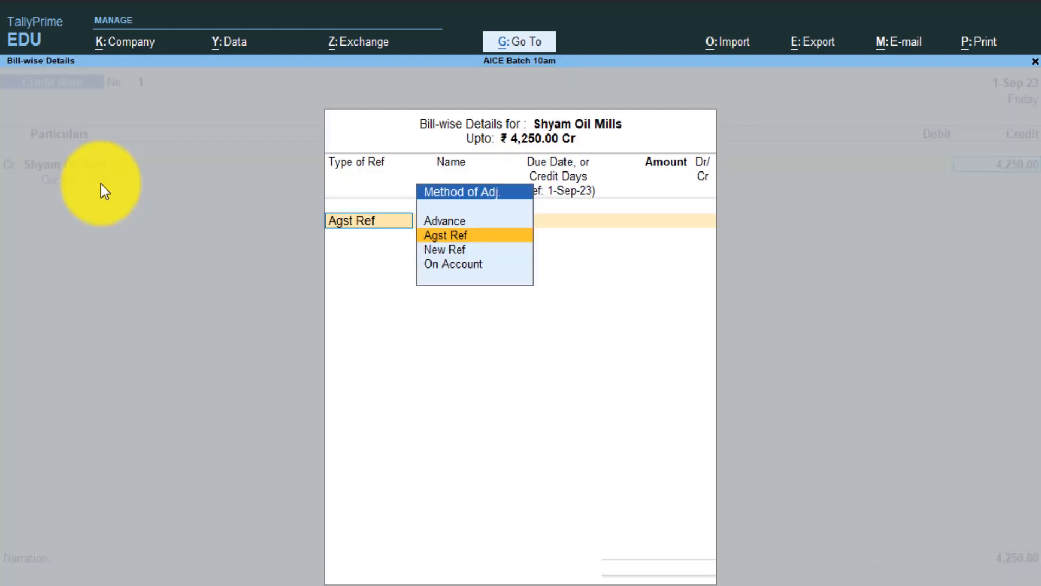
pyautogui.press('Return')
pyautogui.press('Return')
pyautogui.press('Return')
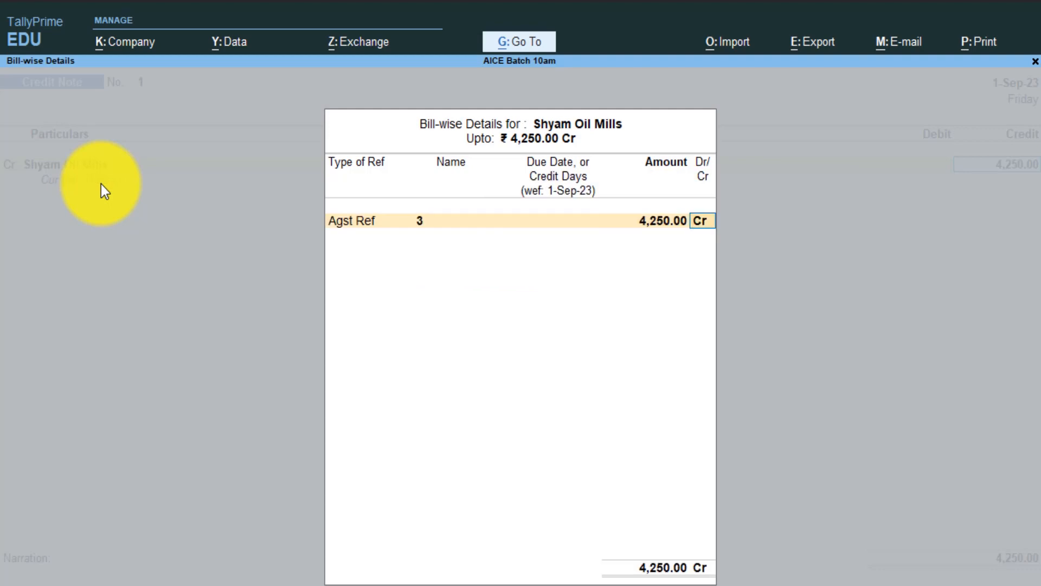
pyautogui.press('Return')
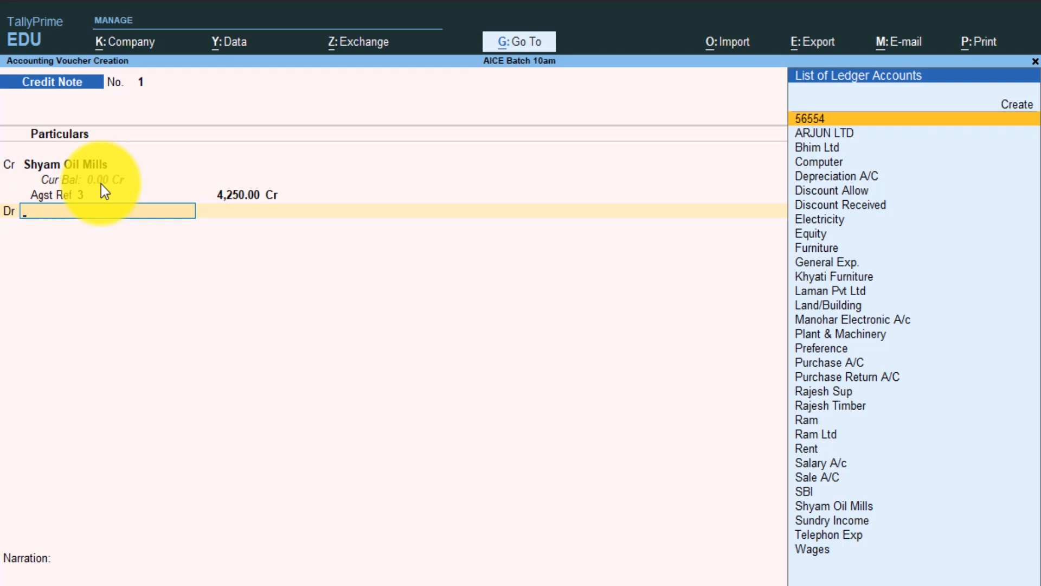
# Step: Create a Sales Return A/C ledger under Sales Accounts for the debit line, keeping the remaining ledger settings at their defaults
pyautogui.press('Up')
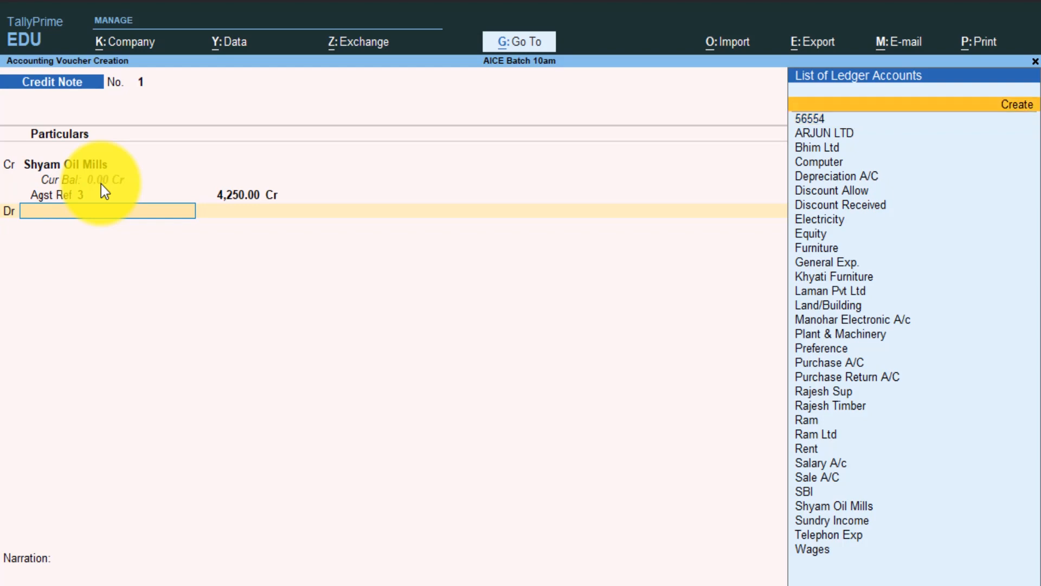
pyautogui.press('Return')
pyautogui.write('Sales Return A/C')
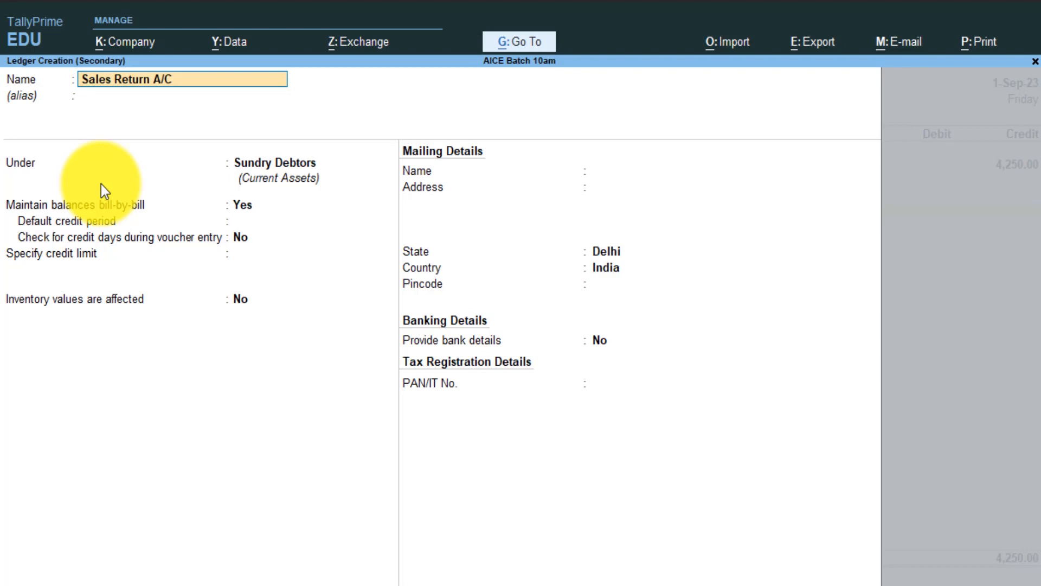
pyautogui.press('Return')
pyautogui.write('Sa')
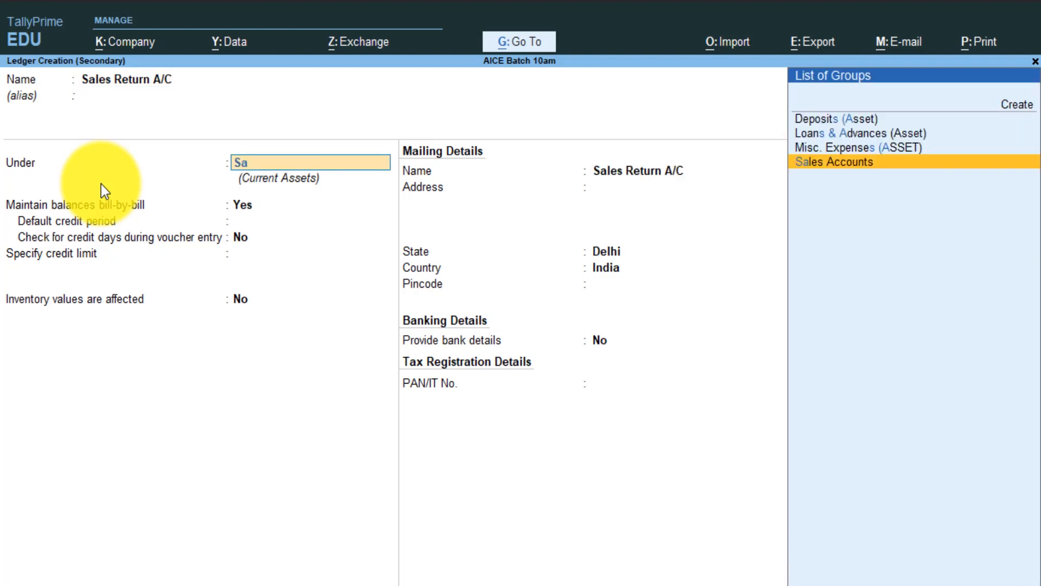
pyautogui.press('Return')
pyautogui.press('Return')
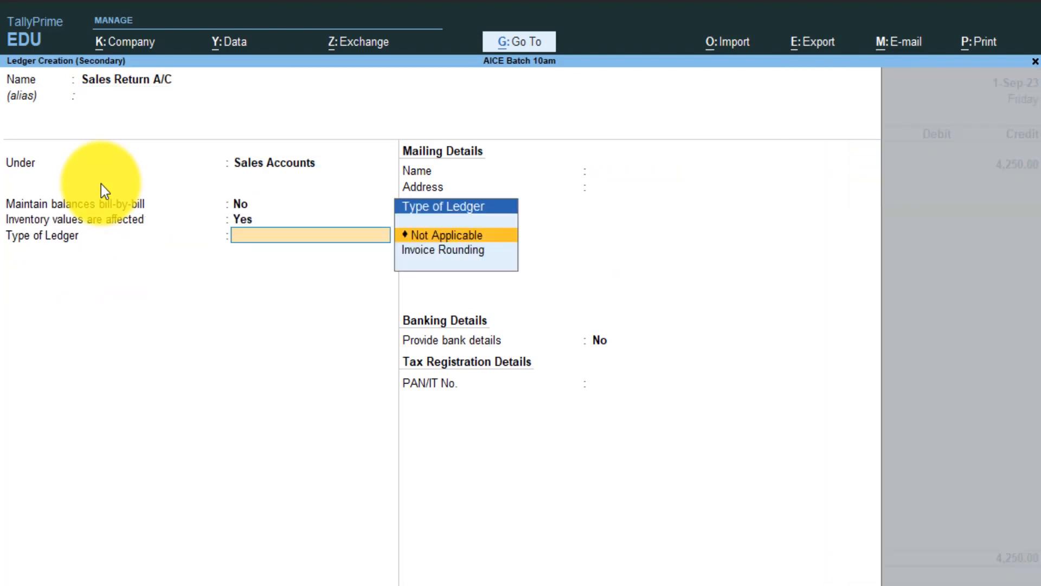
pyautogui.hotkey('ctrl', 'a')
pyautogui.hotkey('ctrl', 'a')
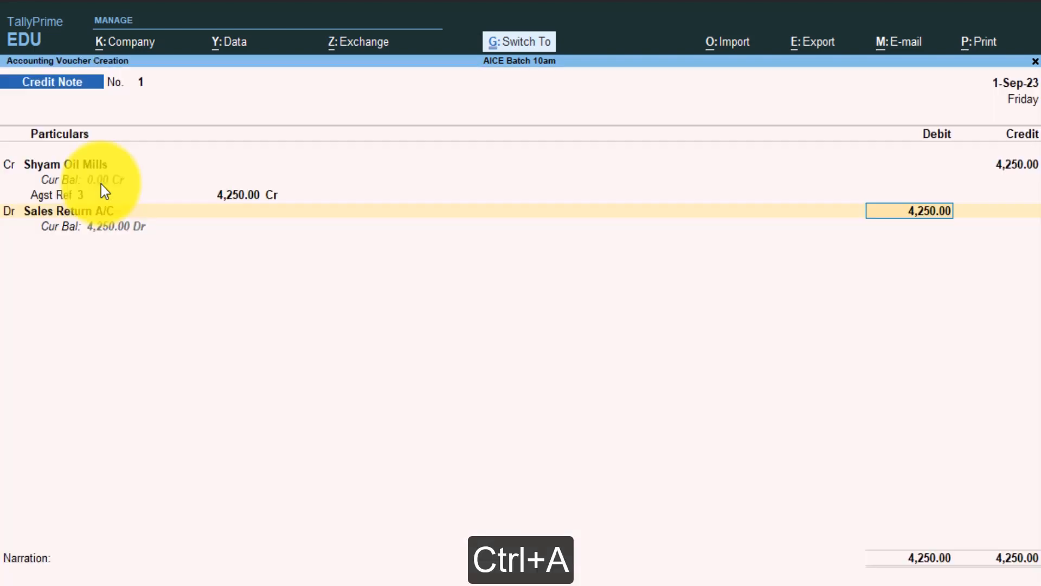
# Step: Accept the 4,250 debit to Sales Return A/C, enter the narration "Being good return" and save the credit note
pyautogui.press('Return')
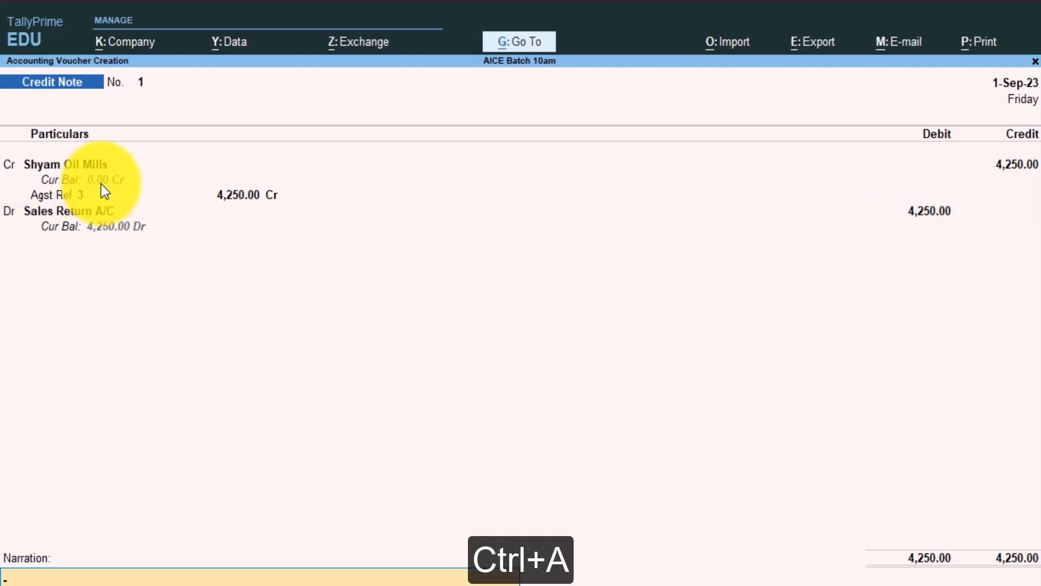
pyautogui.write('Being')
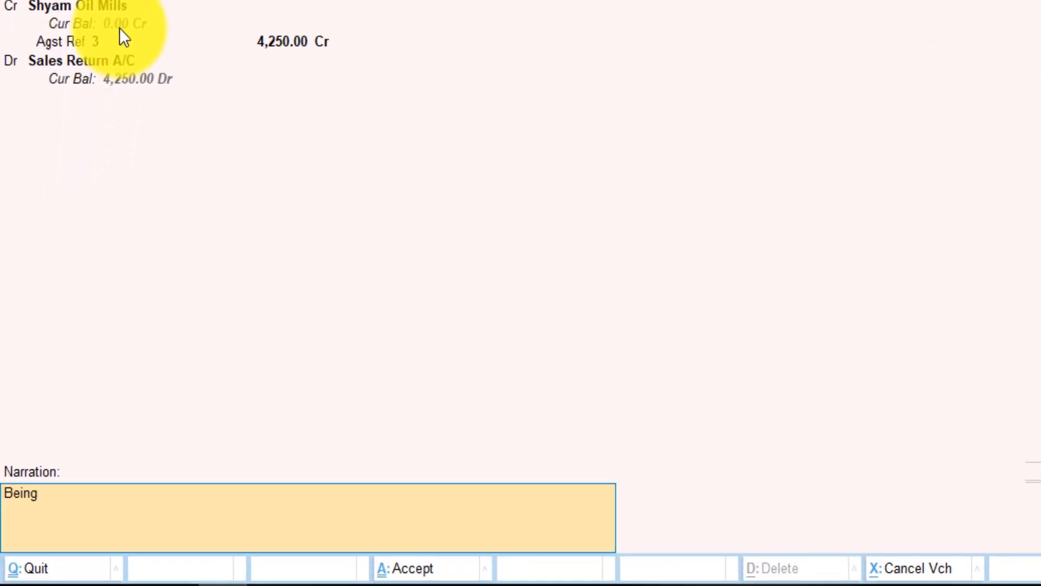
pyautogui.write(' good return')
pyautogui.press('Return')
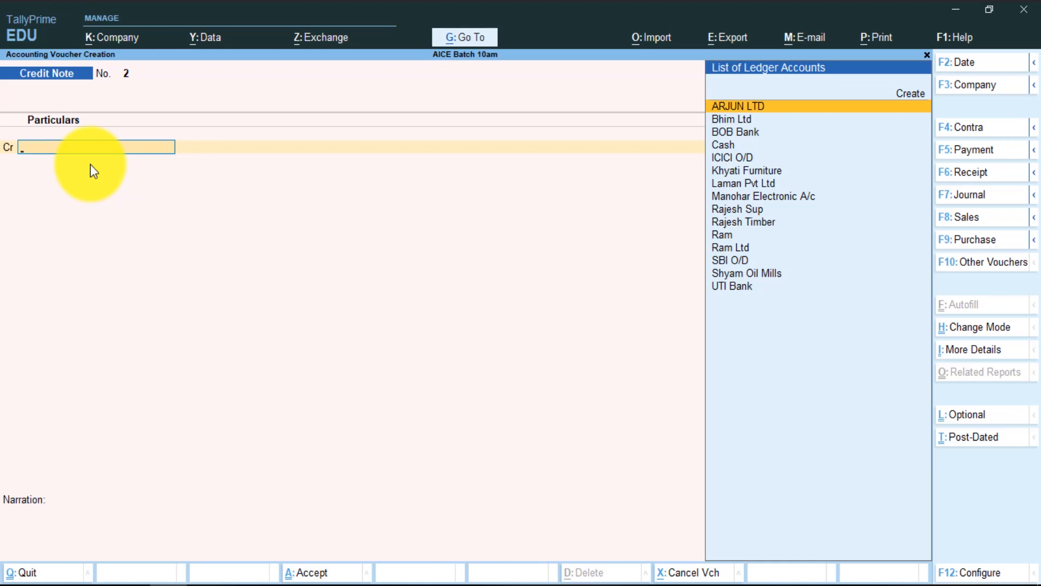
# Step: Leave voucher entry and open the list of additional reports from the Gateway of Tally
pyautogui.press('Escape')
pyautogui.press('Escape')
pyautogui.press('Escape')
pyautogui.press('Up')
pyautogui.press('Up')
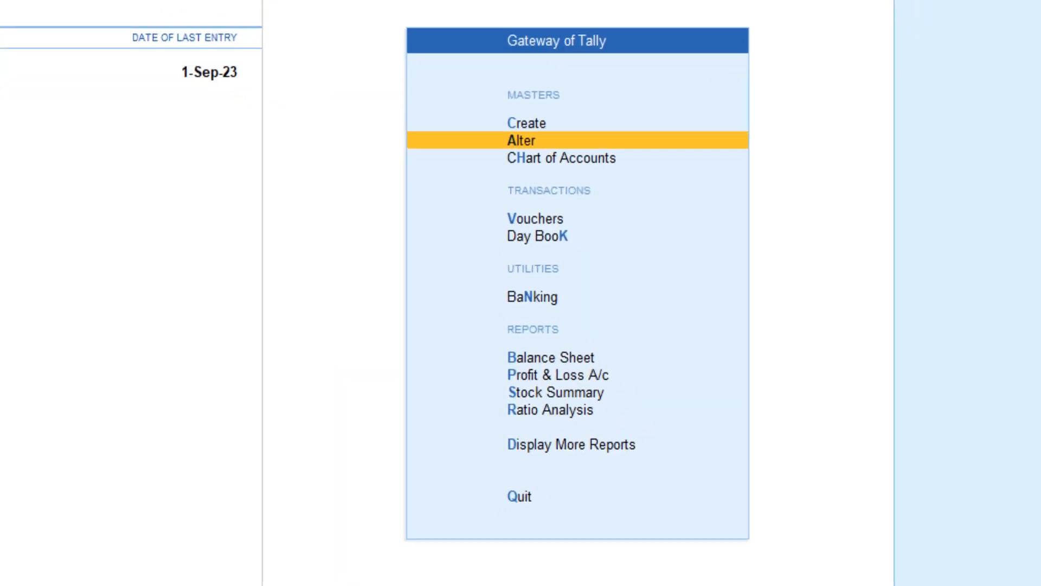
pyautogui.press('Down')
pyautogui.press('Down')
pyautogui.press('Down')
pyautogui.press('Down')
pyautogui.press('Down')
pyautogui.press('Down')
pyautogui.press('Down')
pyautogui.press('Down')
pyautogui.press('Down')
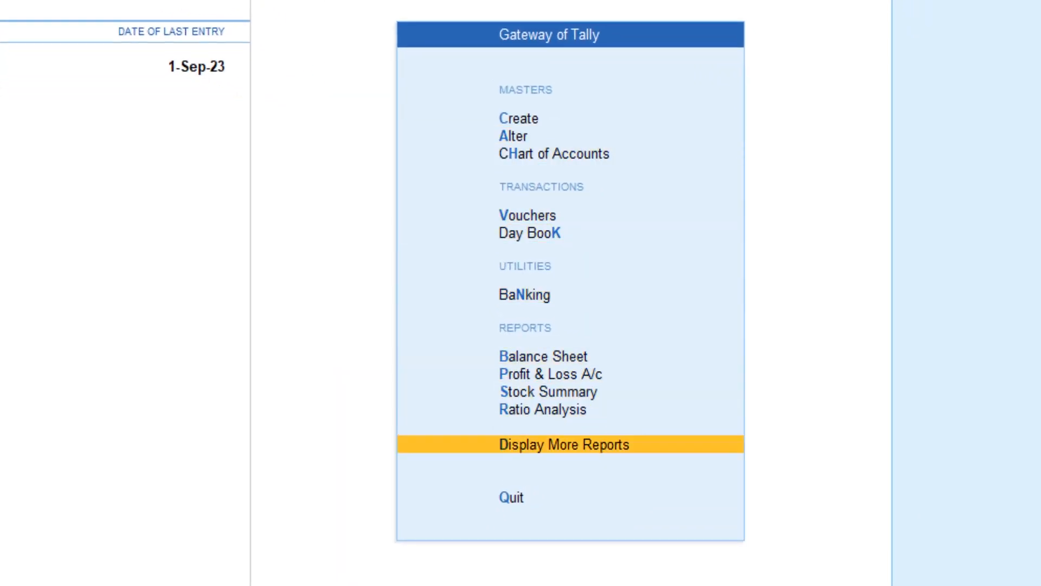
pyautogui.press('Return')
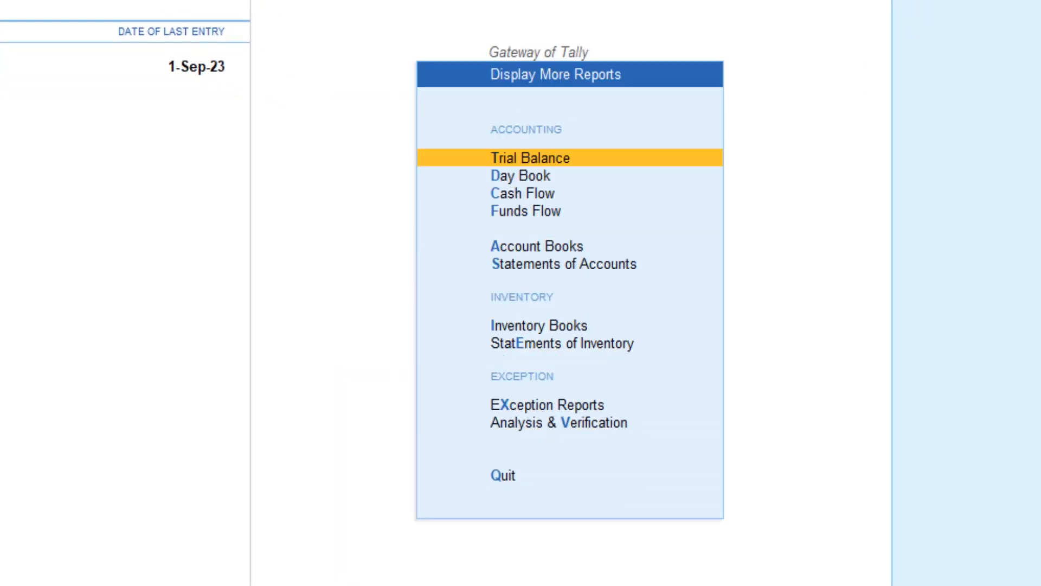
# Step: Open the Shyam Oil Mills ledger from the account books to review its vouchers
pyautogui.press('Down')
pyautogui.press('Down')
pyautogui.press('Down')
pyautogui.press('Down')
pyautogui.press('Return')
pyautogui.press('Down')
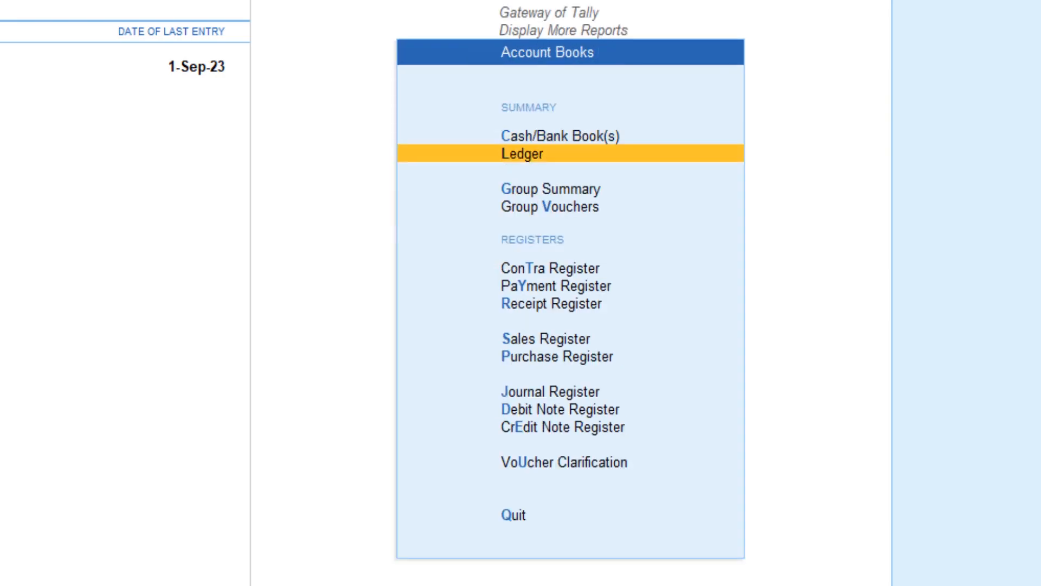
pyautogui.press('Return')
pyautogui.write('Sh')
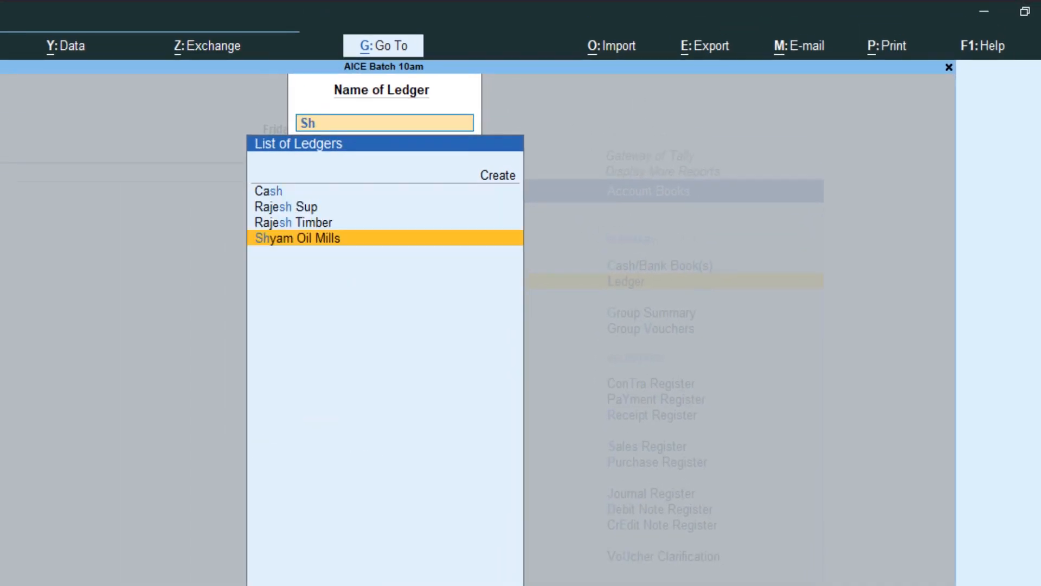
pyautogui.press('Return')
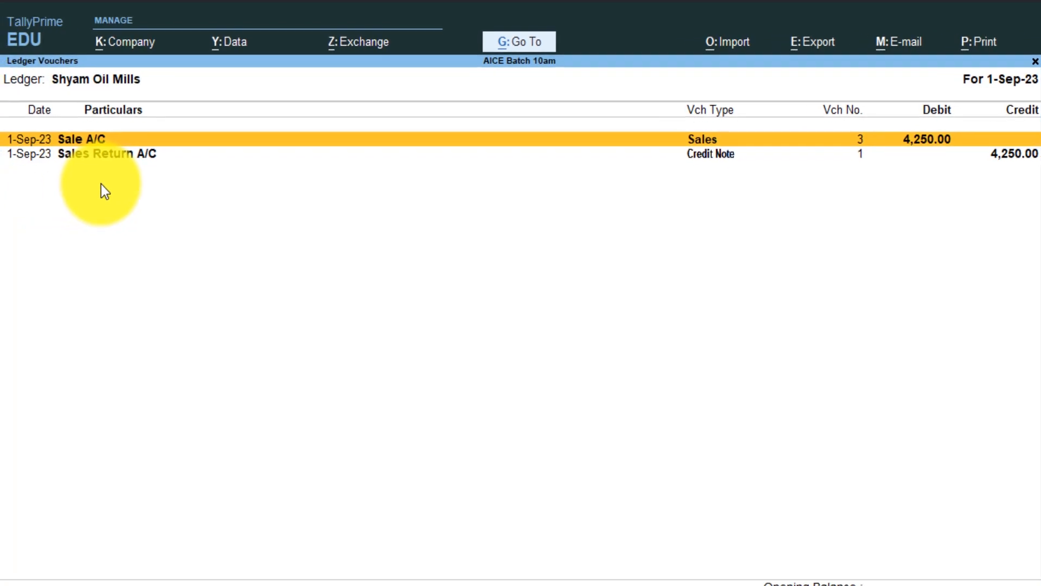